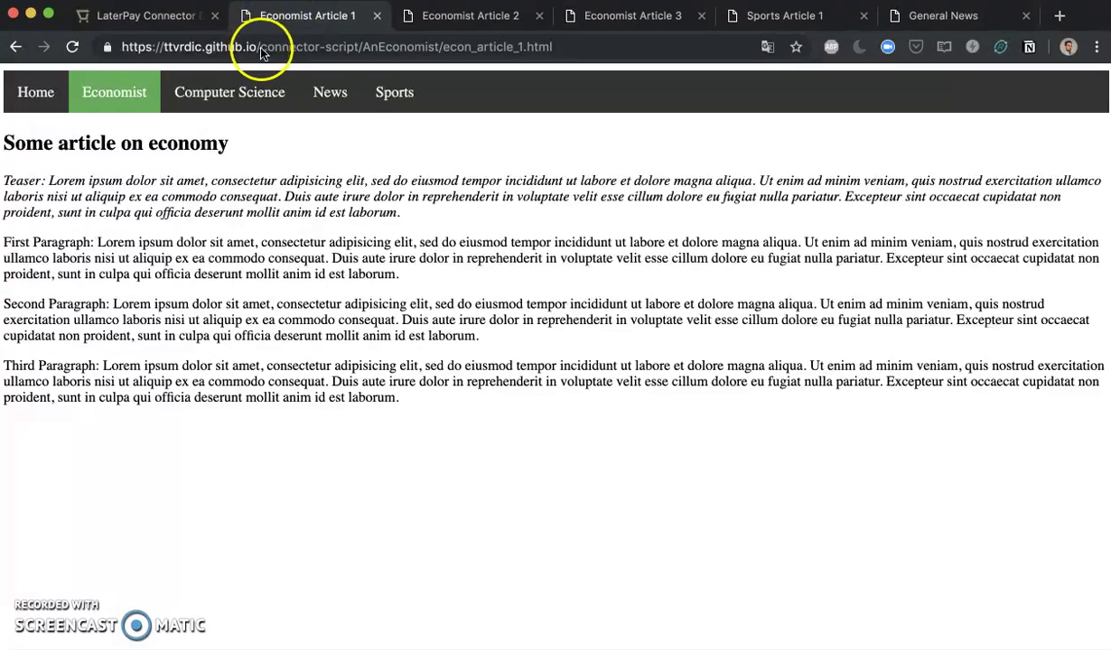
Review the site's article pages: the URL path of Economist Article 1, the other Economist articles, Sports Article 1 and General News
left_click_drag(259, 48, 444, 45)
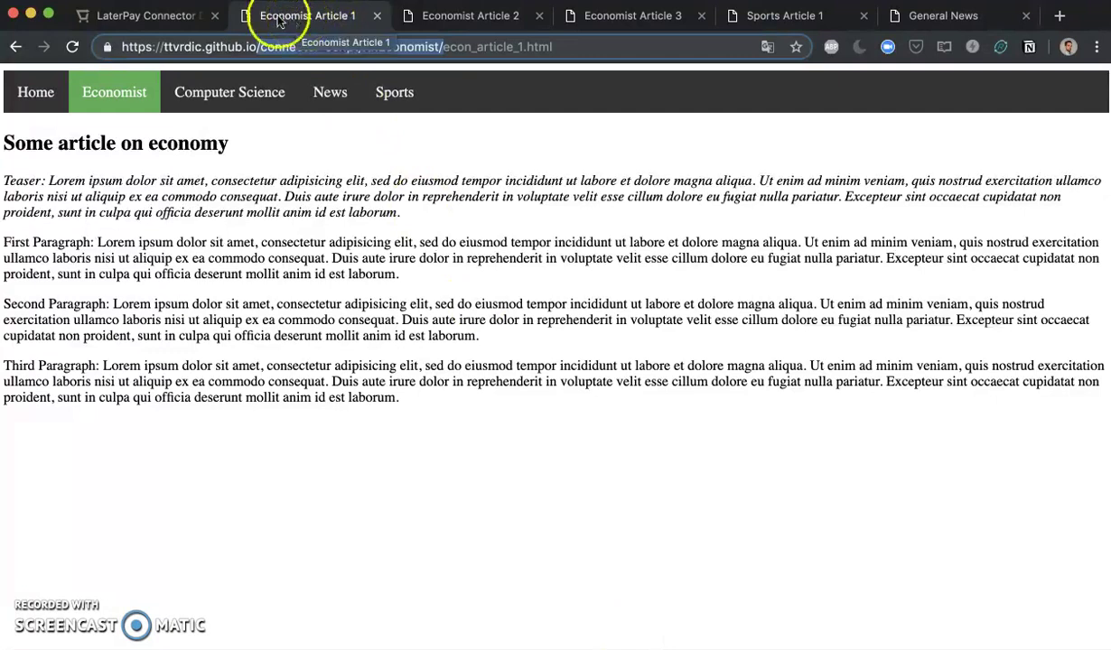
left_click(420, 16)
left_click(613, 23)
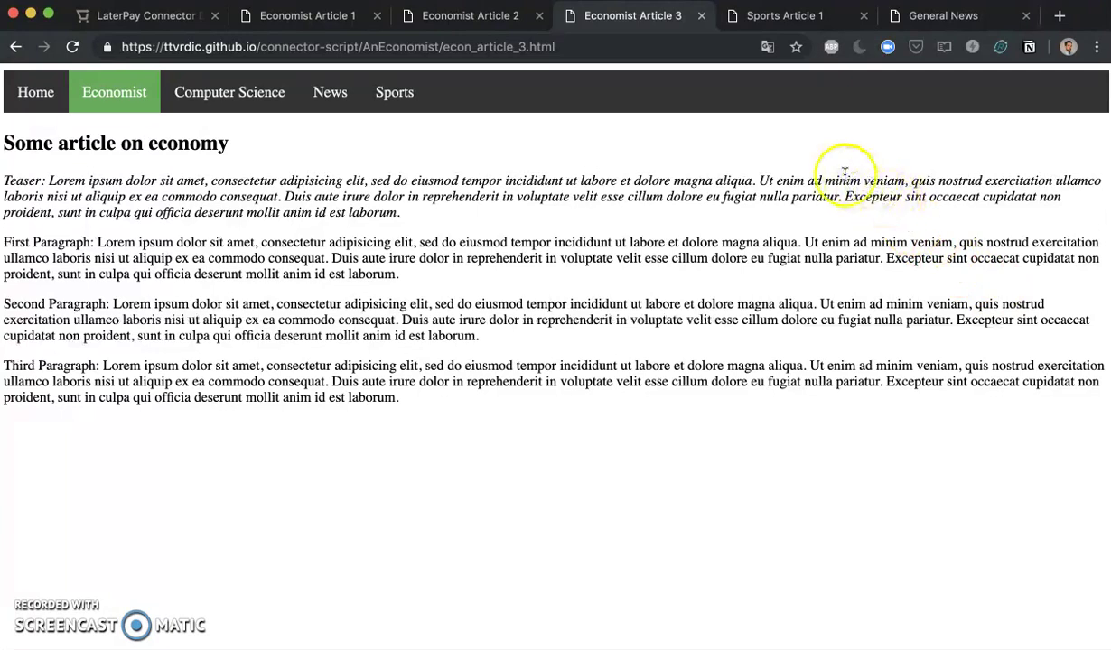
left_click(782, 18)
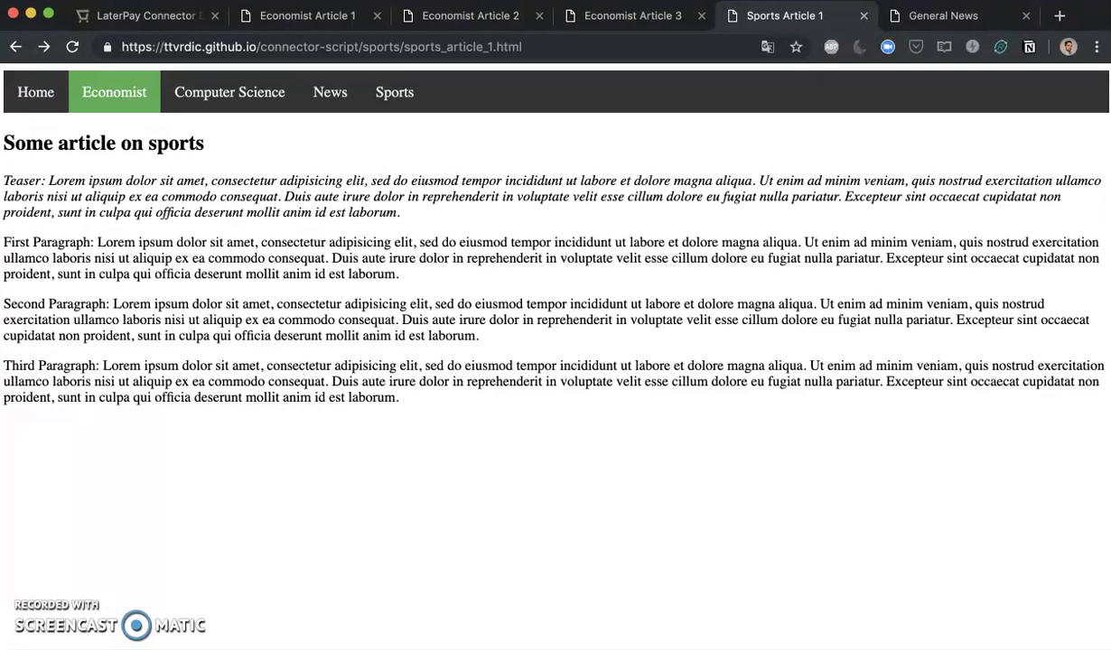
left_click(914, 16)
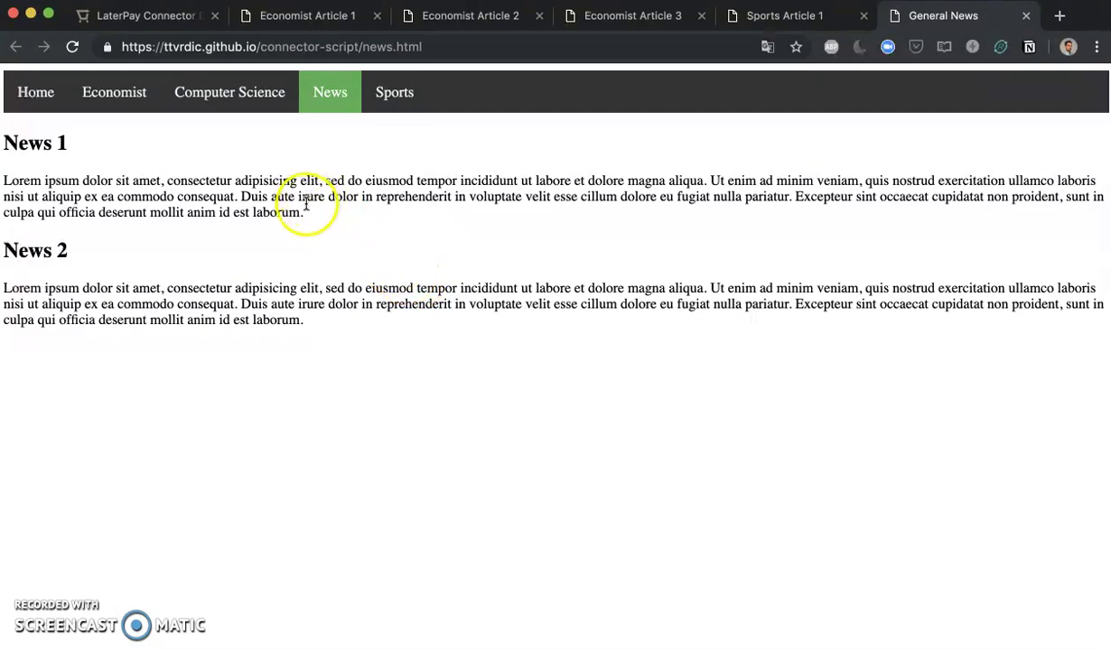
left_click(311, 18)
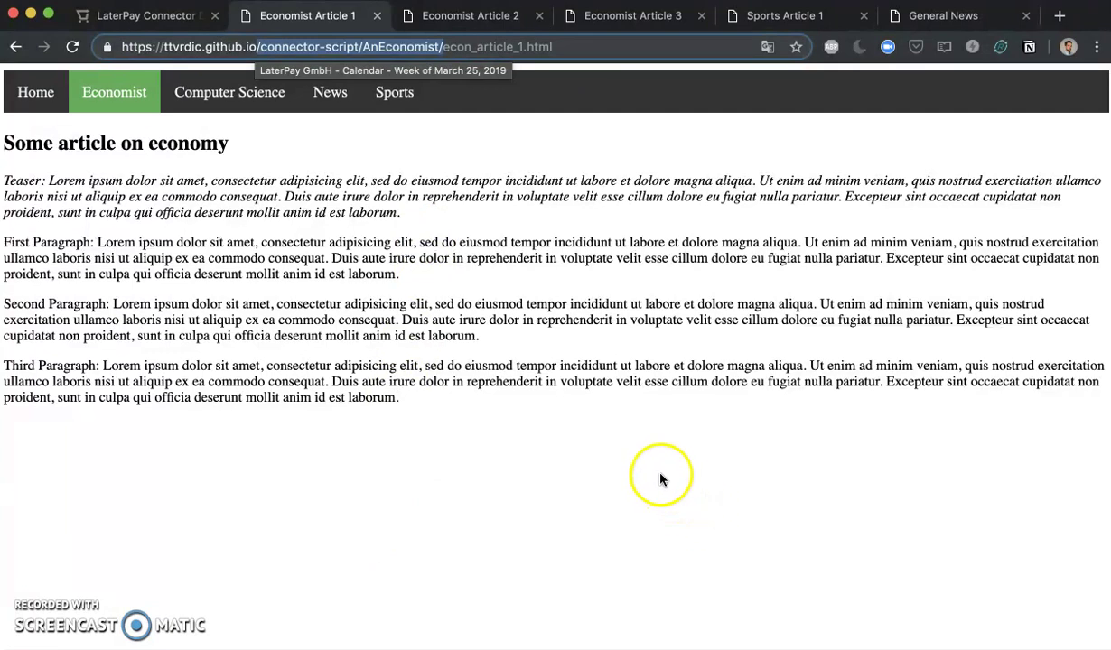
left_click(519, 383)
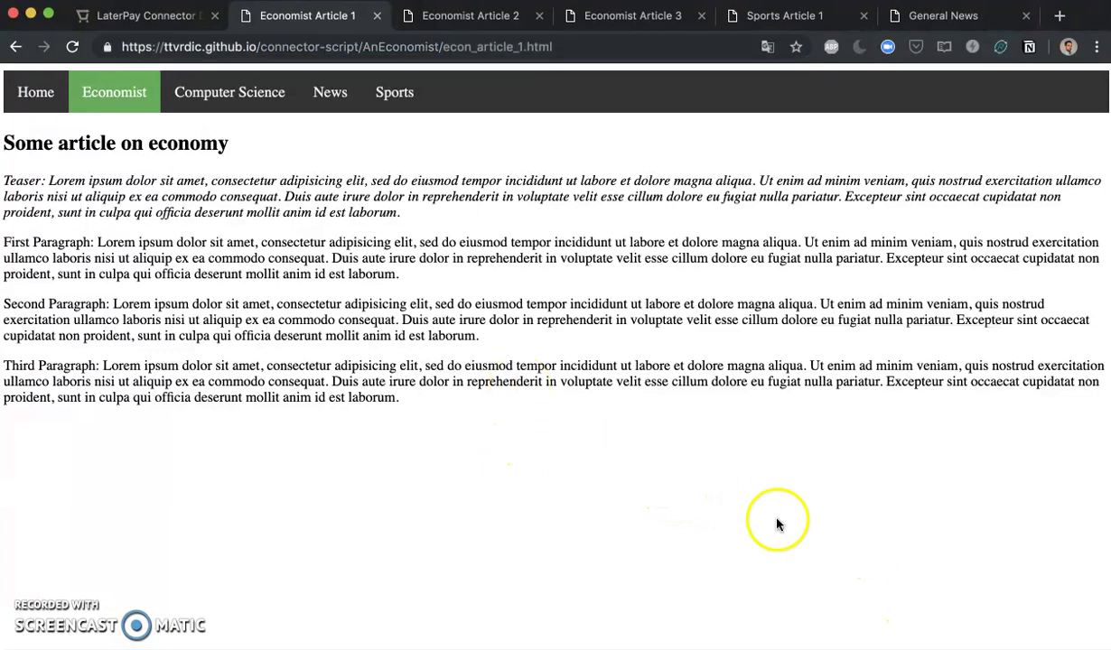
left_click(253, 400)
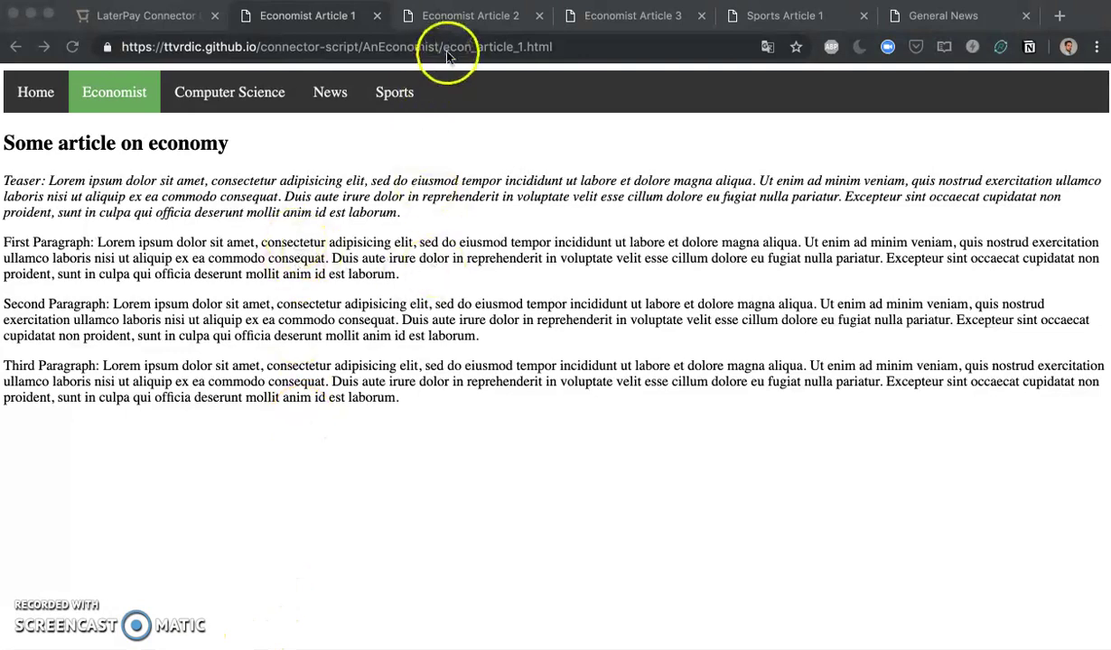
Switch to the text editor and examine the laterpay-connector script and its articleId value in the Economist Article 2 source
left_click(446, 18)
key("super+Tab")
key("super+Tab")
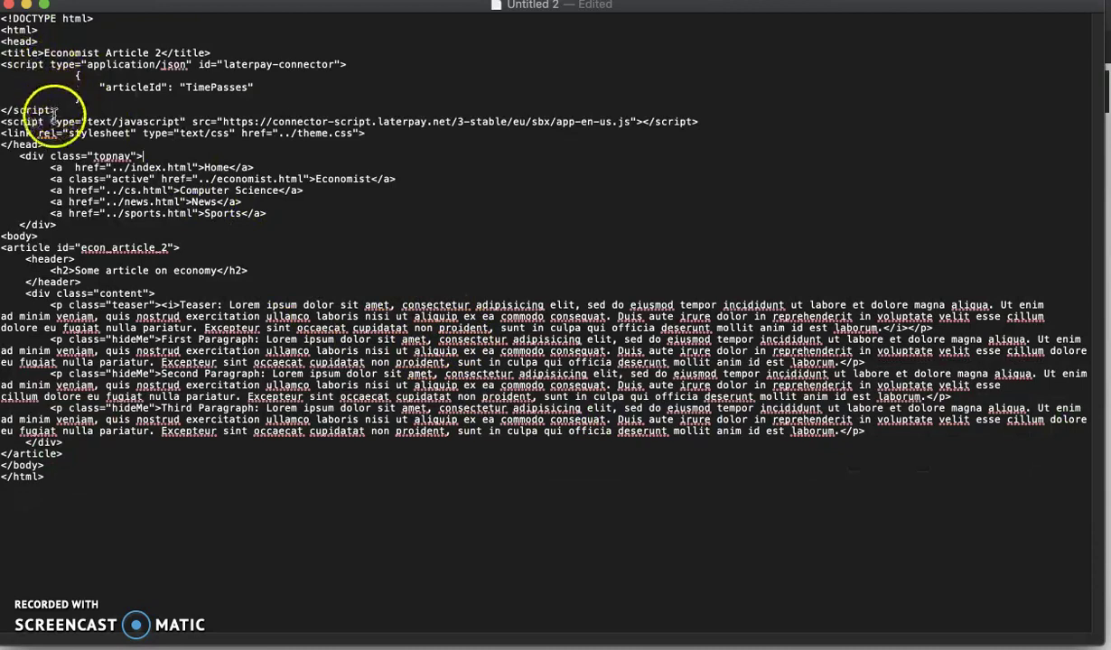
left_click_drag(60, 109, 2, 64)
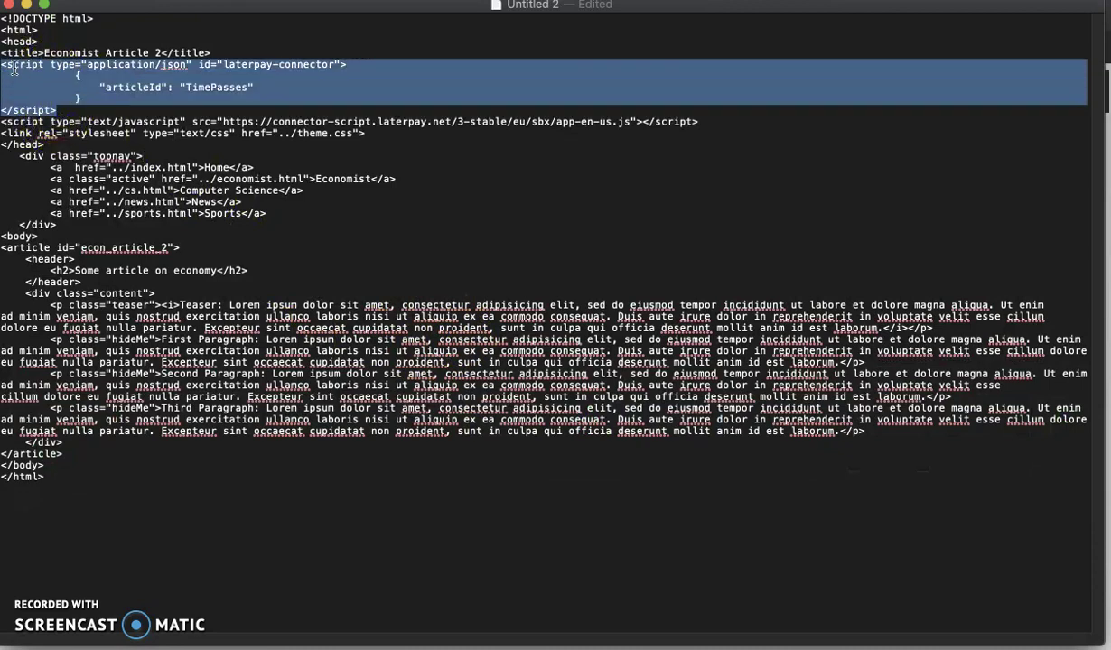
left_click(136, 87)
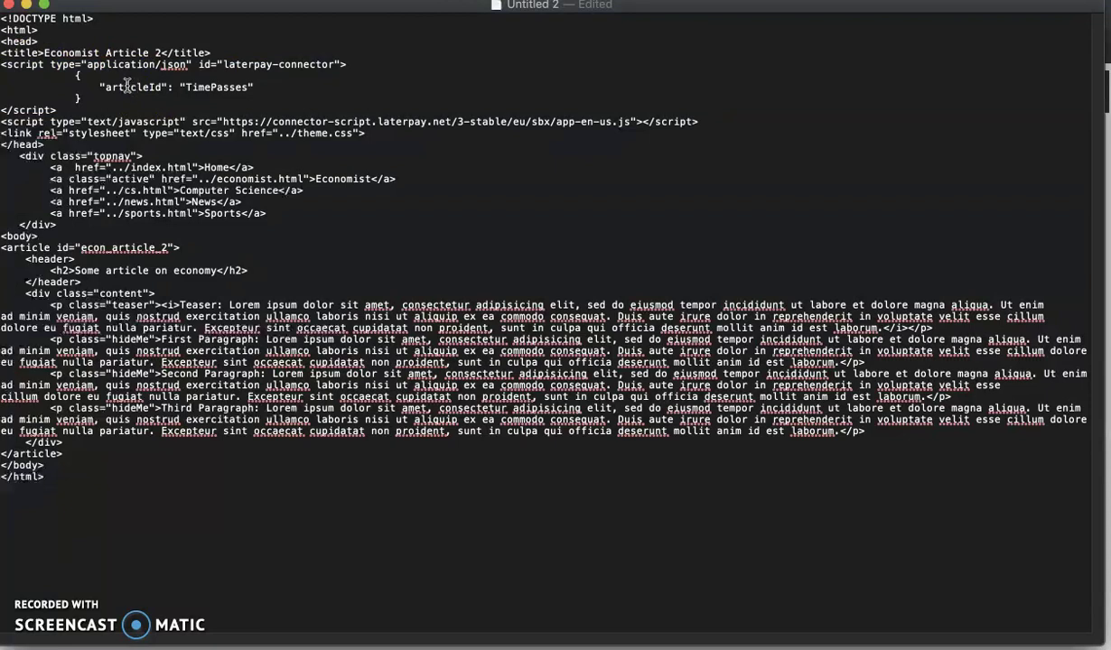
double_click(126, 86)
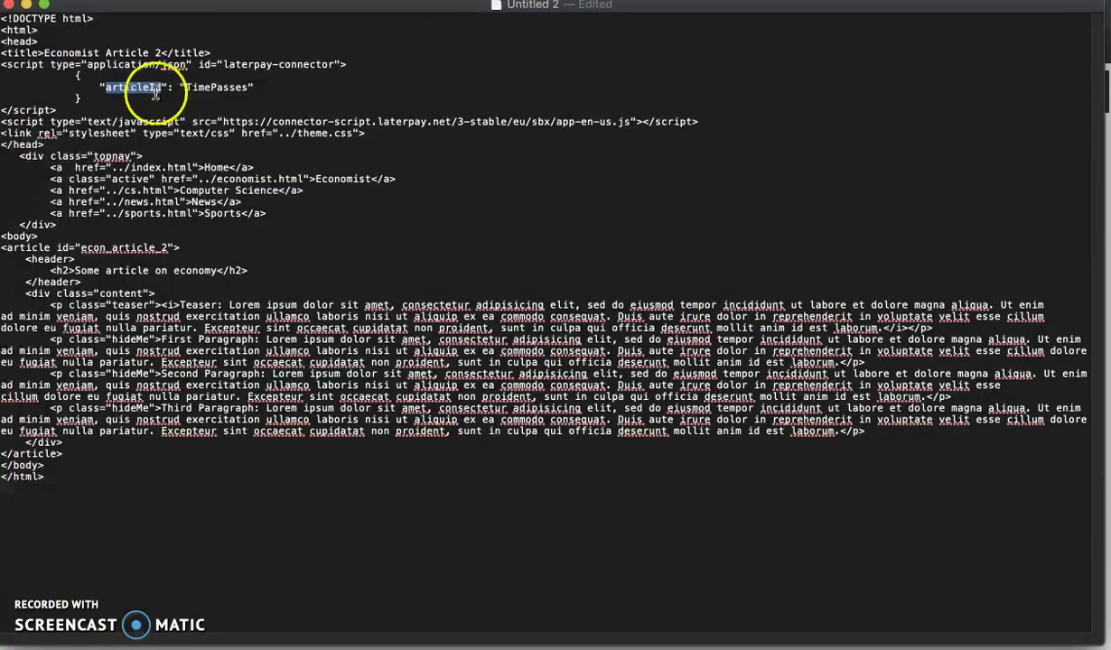
double_click(214, 87)
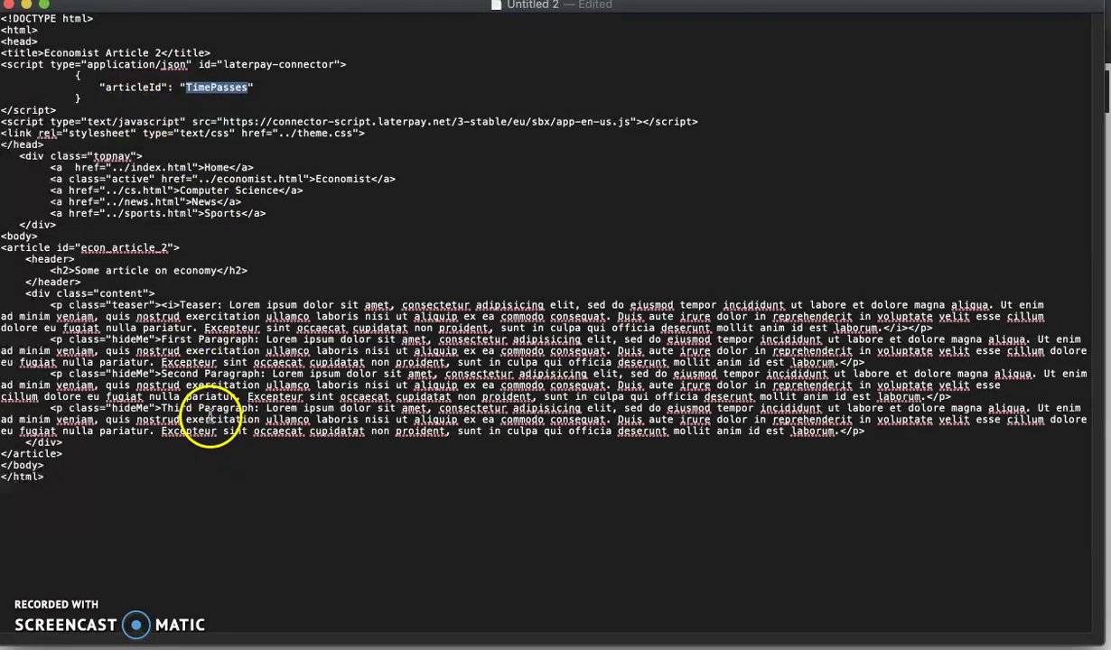
Switch back to Chrome and start a new time pass in the LaterPay Connector
key("super+Tab")
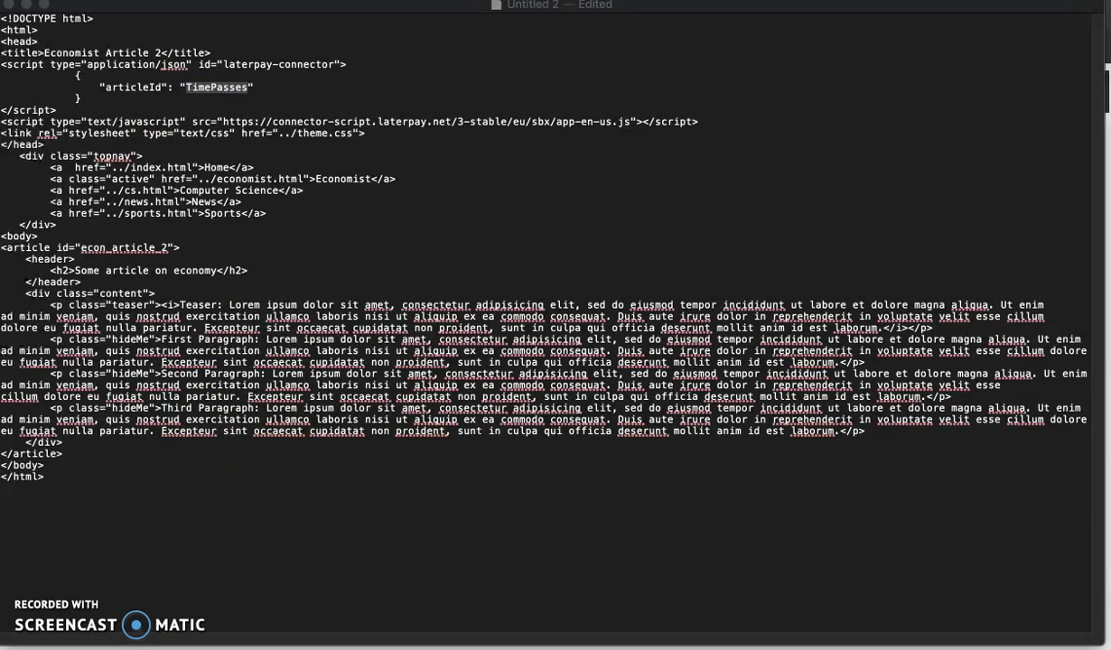
key("super+Tab")
key("super+Tab")
key("super+Tab")
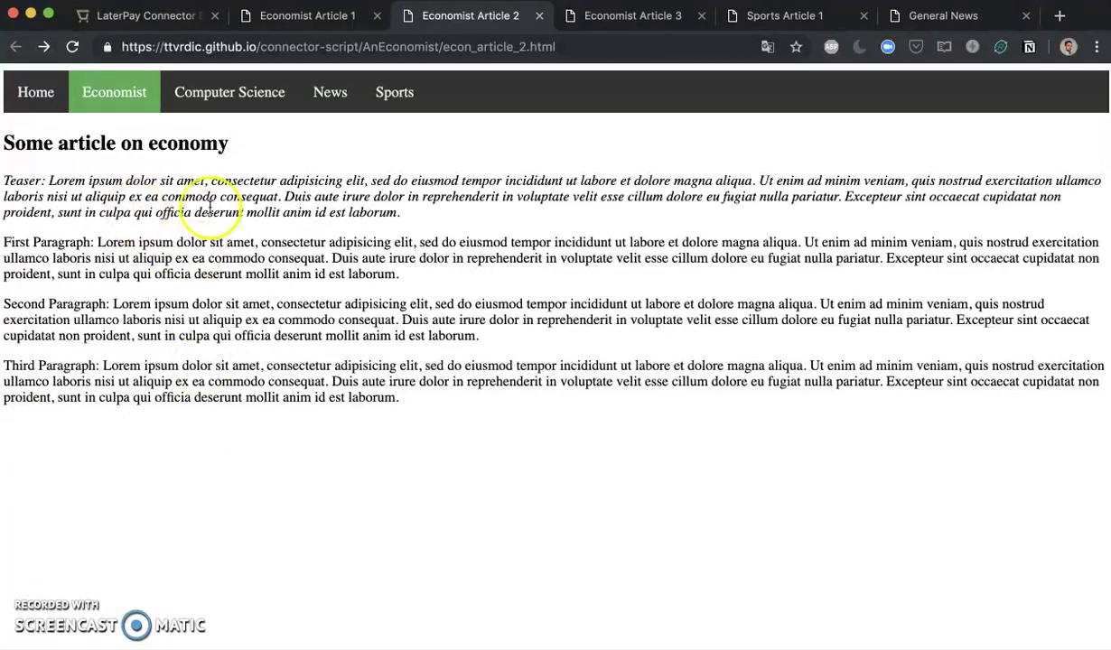
left_click(150, 16)
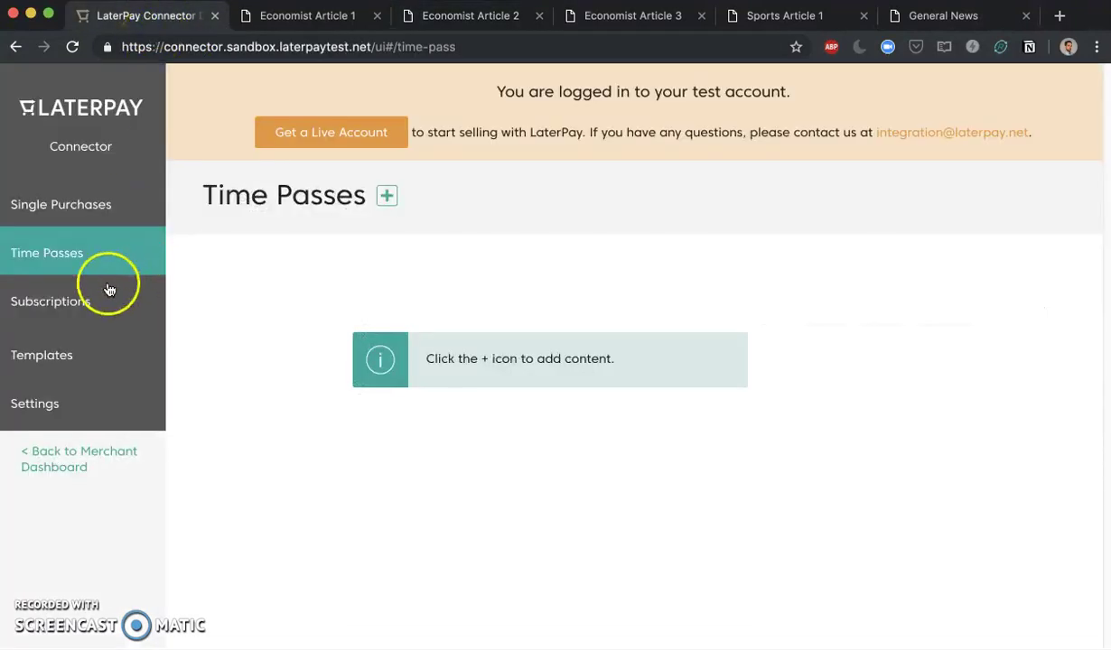
left_click(387, 196)
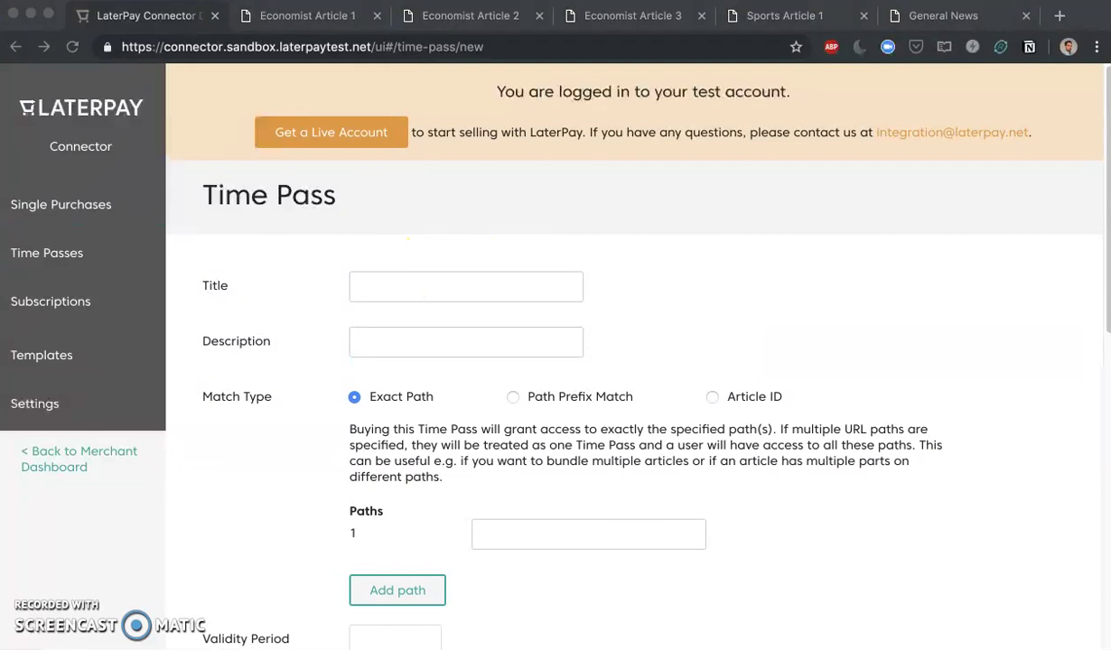
Title the time pass "2 hour time pass" and describe it as "View all economist and sports articles for 2 hours"
left_click(419, 274)
left_click(427, 282)
type("2 hour time pass")
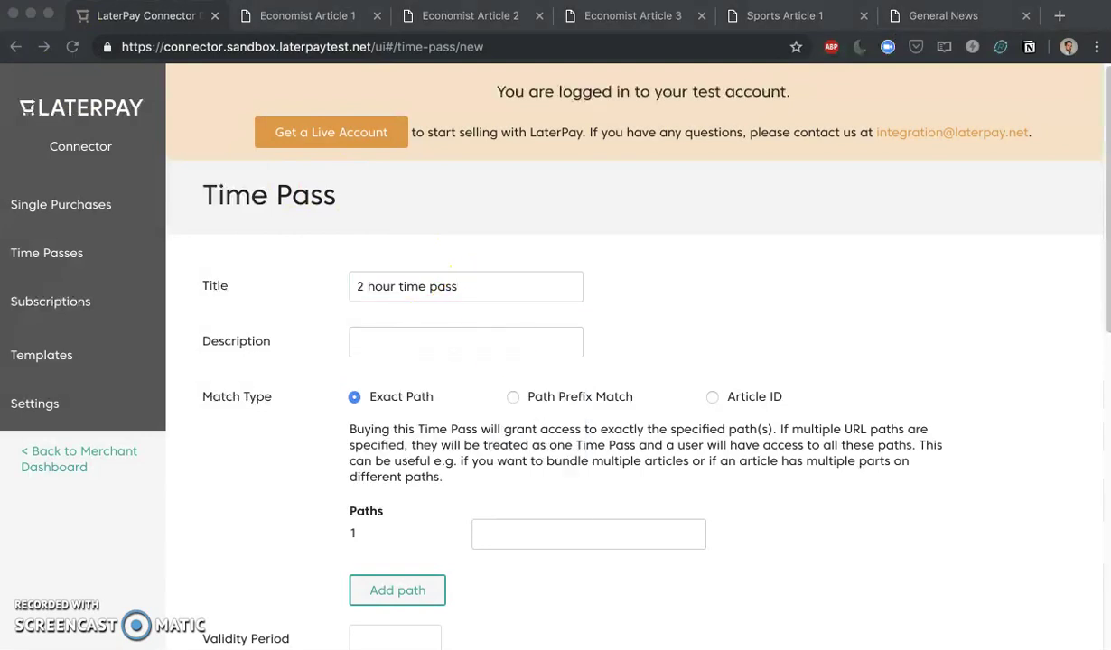
left_click(425, 342)
type("Economist and sports articles for 2 hours")
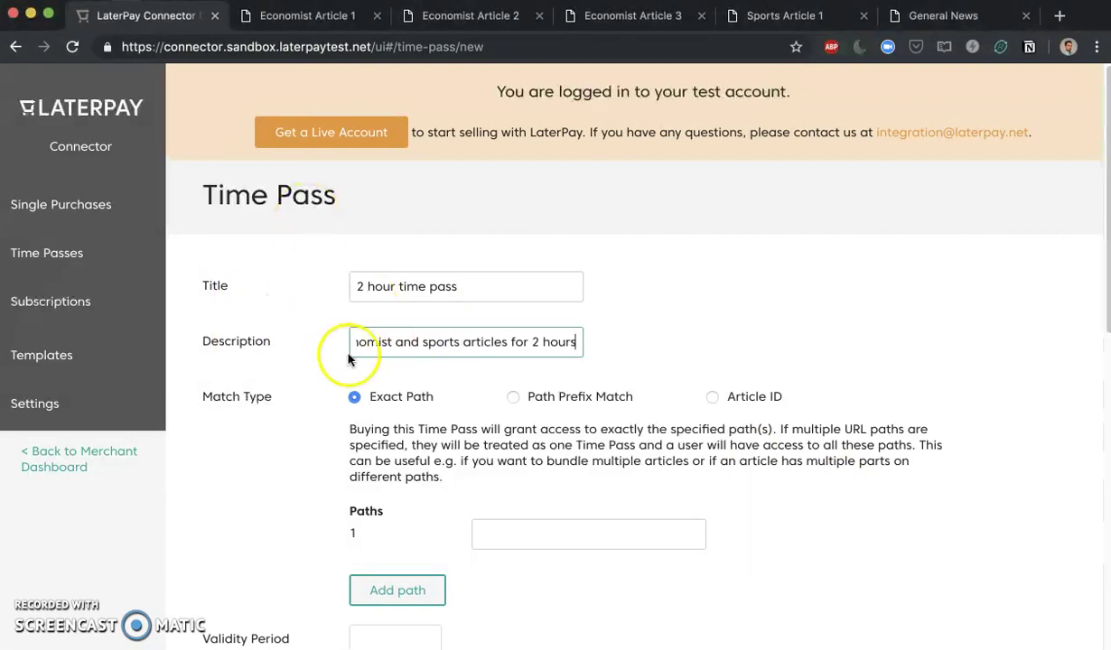
Match the time pass by Article ID, copying the ID "TimePasses" from the article source in the text editor
left_click(713, 399)
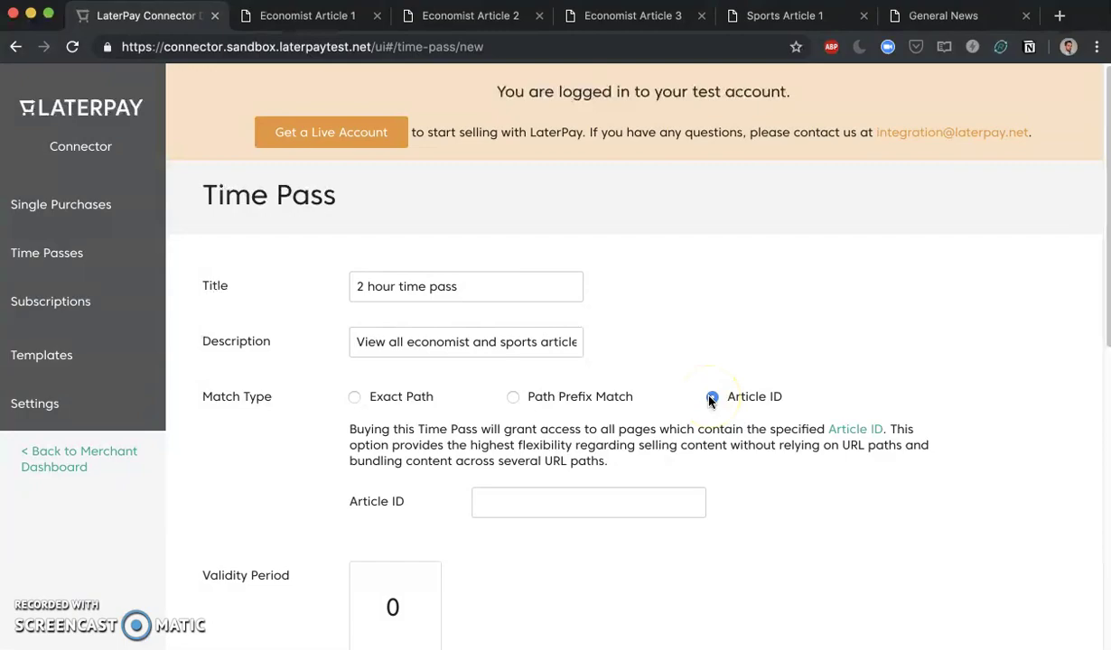
key("super+Tab")
key("super+Tab")
key("super+Tab")
double_click(197, 87)
key("super+c")
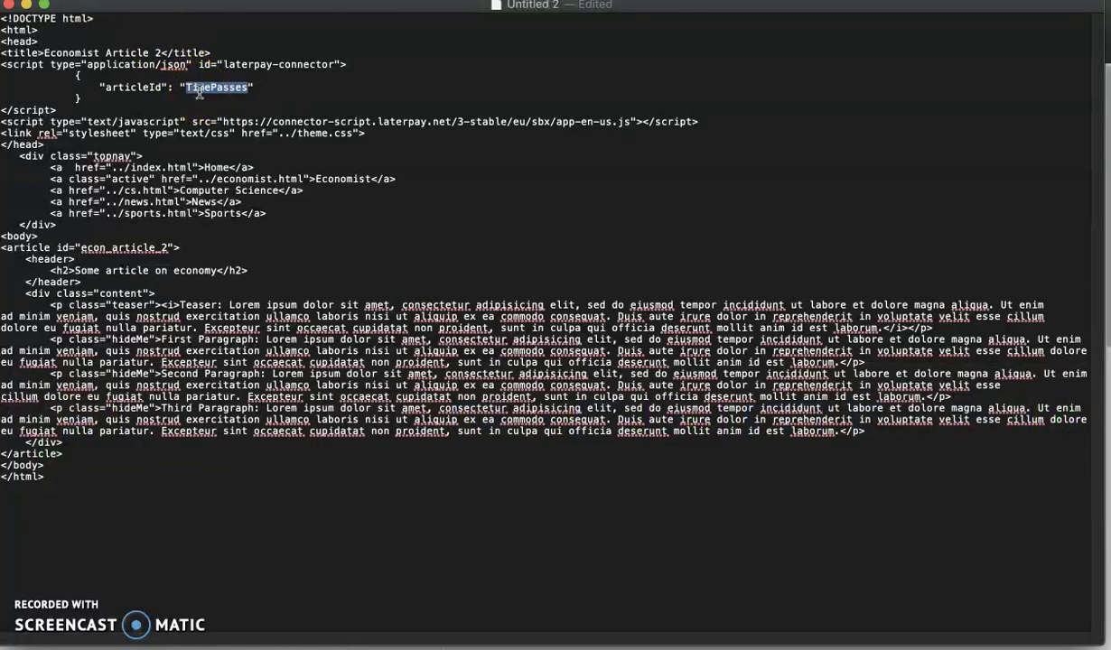
key("super+Tab")
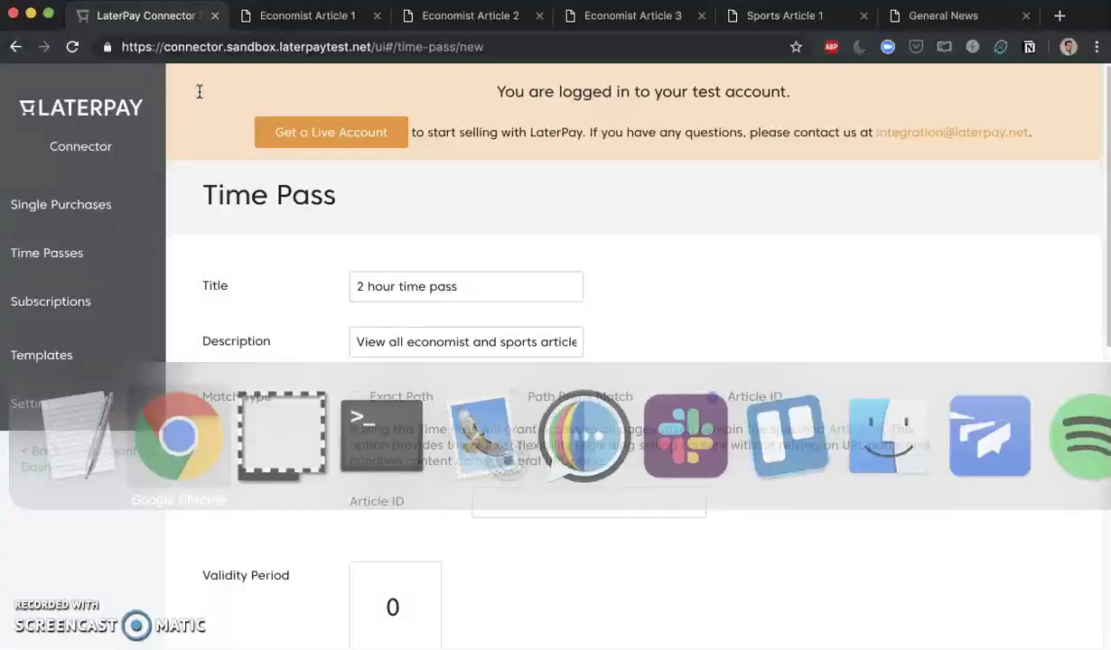
left_click(539, 488)
key("super+v")
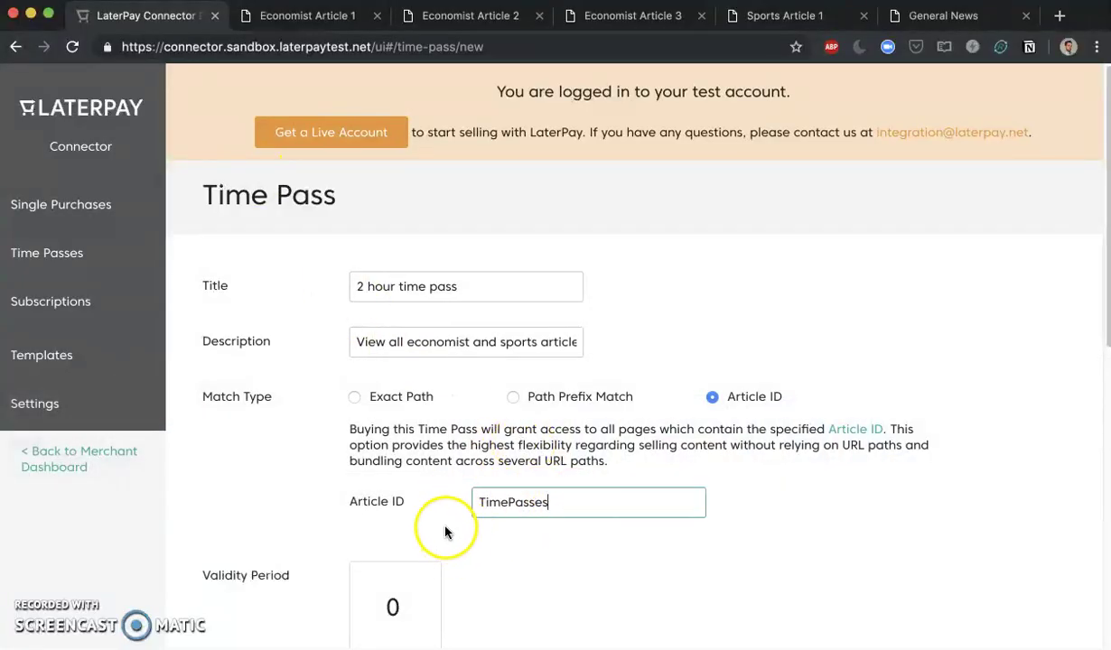
Set the time pass's validity period to 2 hours
scroll(446, 530, "down", 2)
left_click(424, 450)
left_click(423, 450)
left_click(396, 557)
Set the price to 150 cents, choose the single_purchase_199_template and save the time pass
scroll(541, 443, "down", 5)
double_click(407, 357)
type("150")
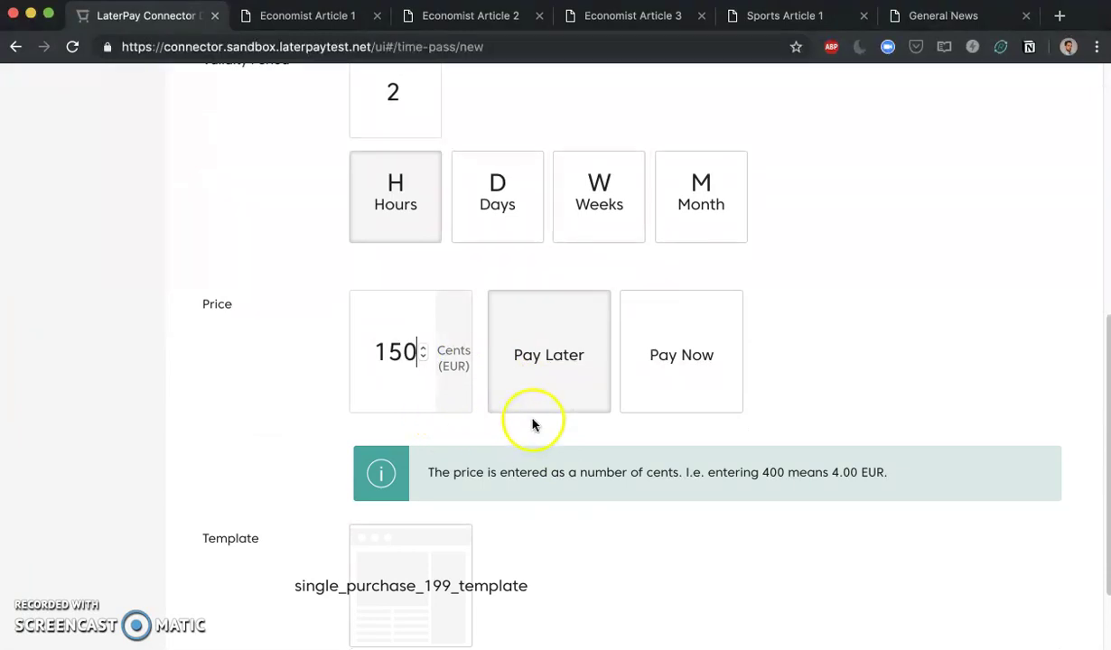
scroll(337, 432, "down", 2)
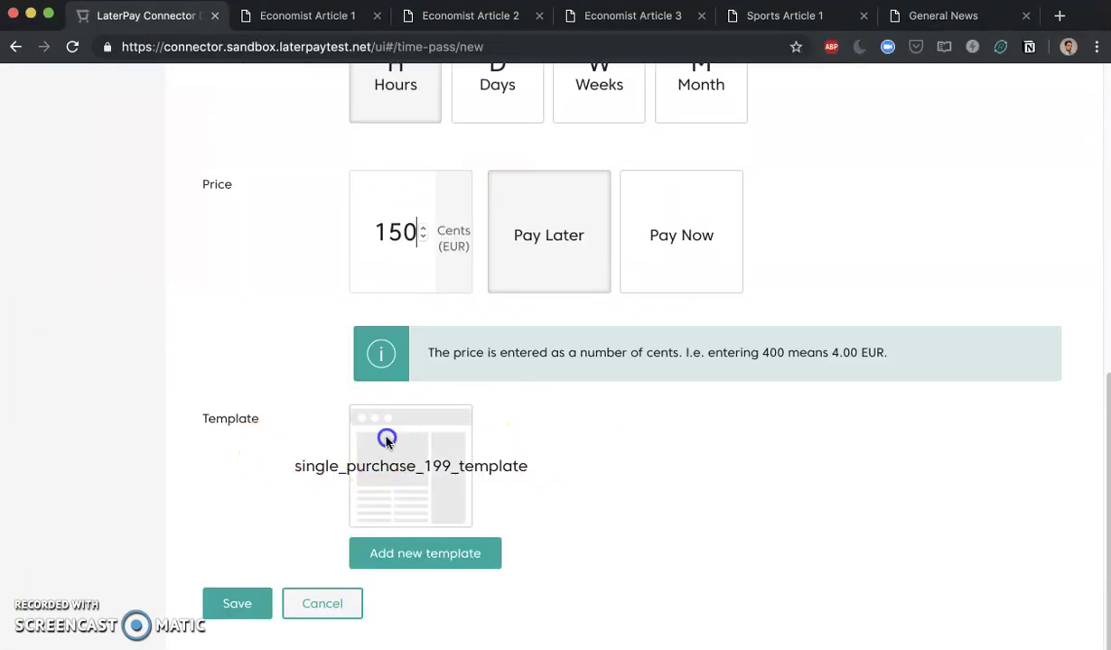
left_click(242, 598)
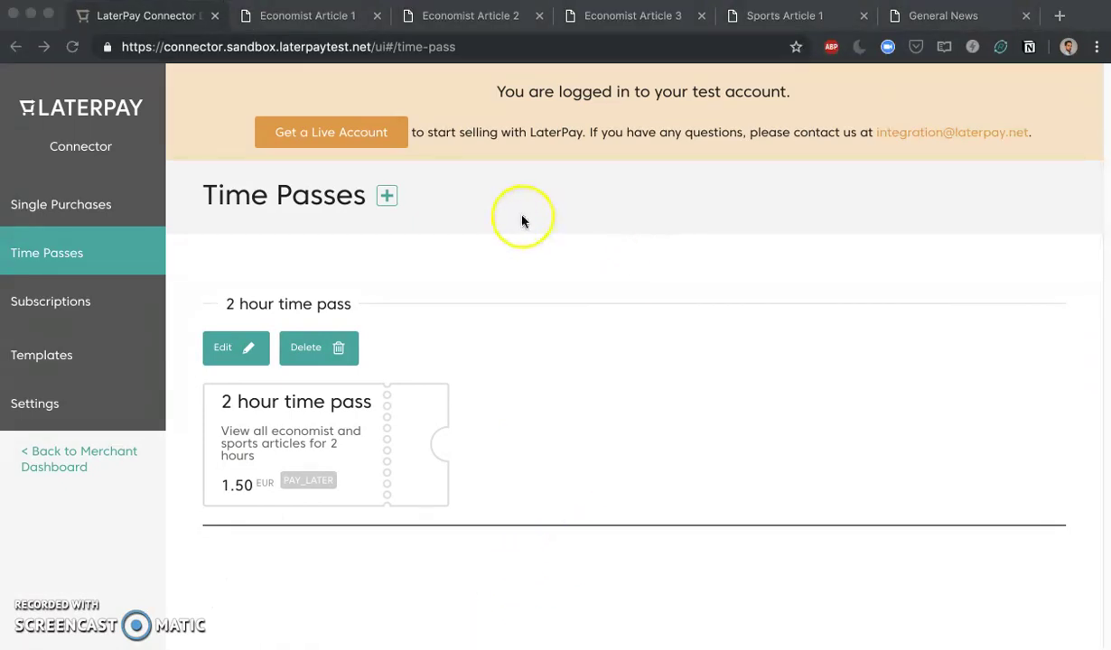
Check the Economist, Sports and General News pages for the 2 hour time pass offer
left_click(488, 18)
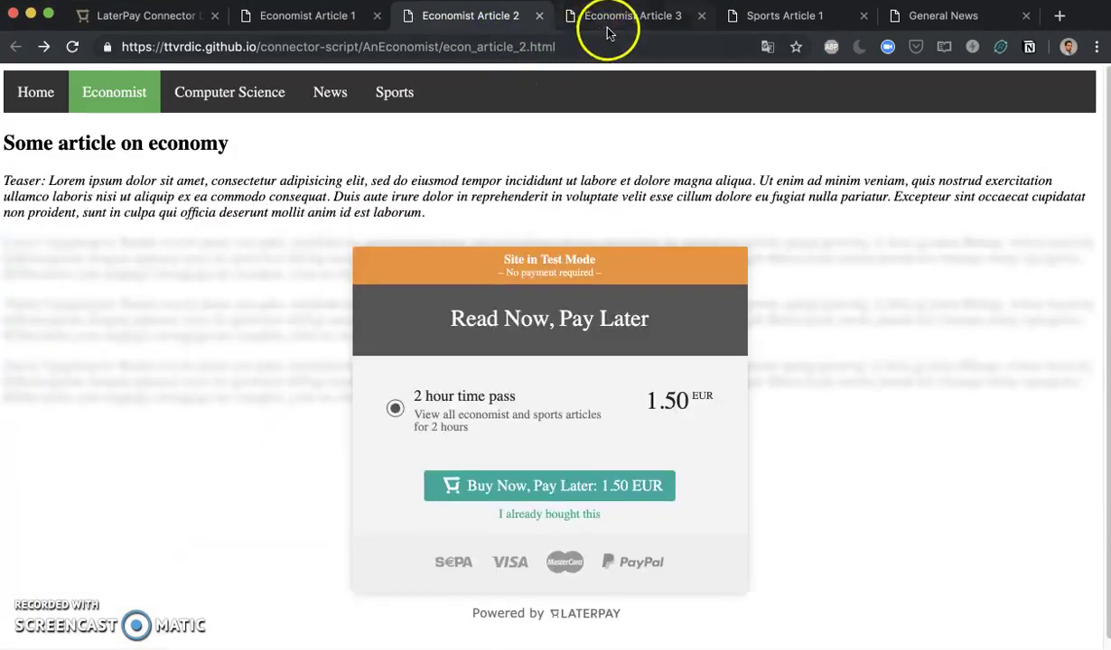
left_click(610, 20)
left_click(735, 15)
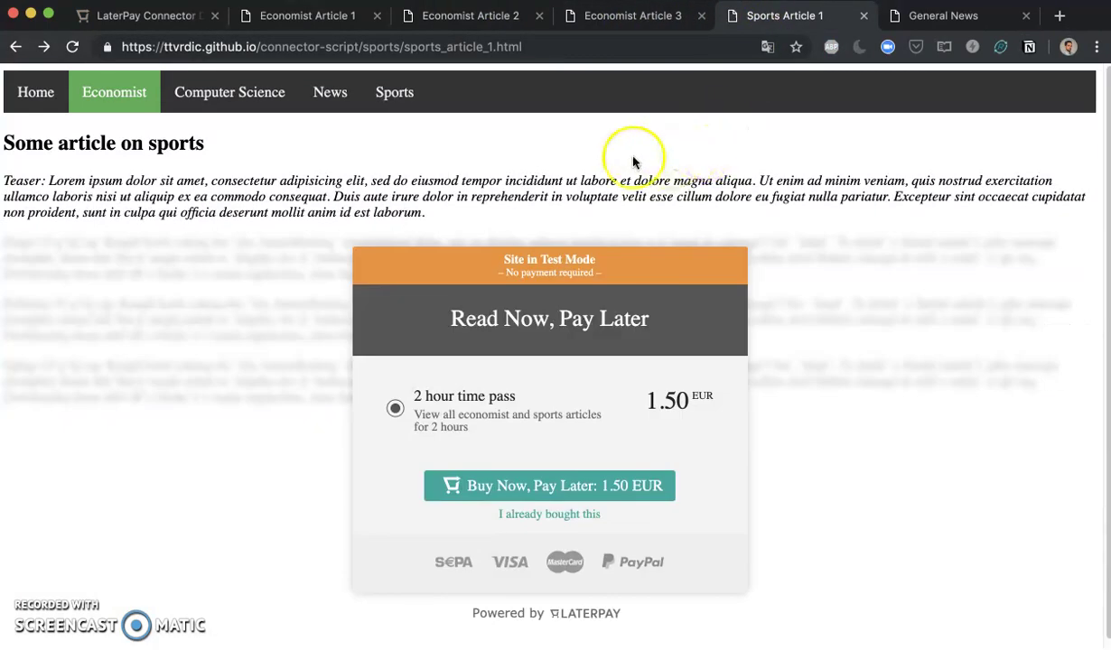
left_click(331, 27)
left_click(722, 27)
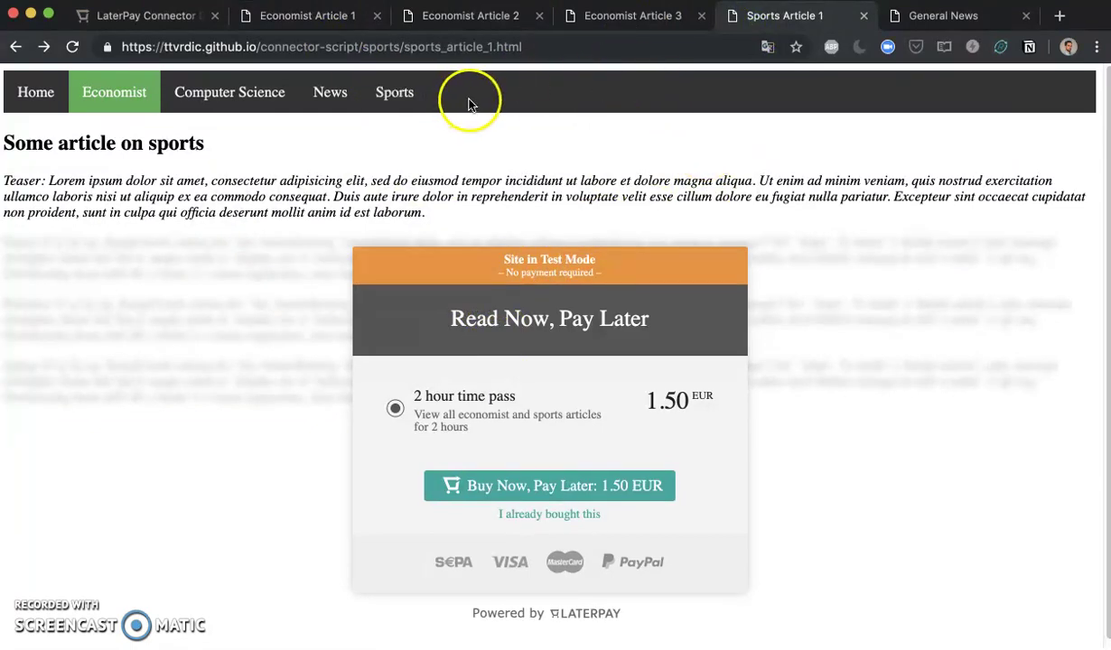
left_click(944, 20)
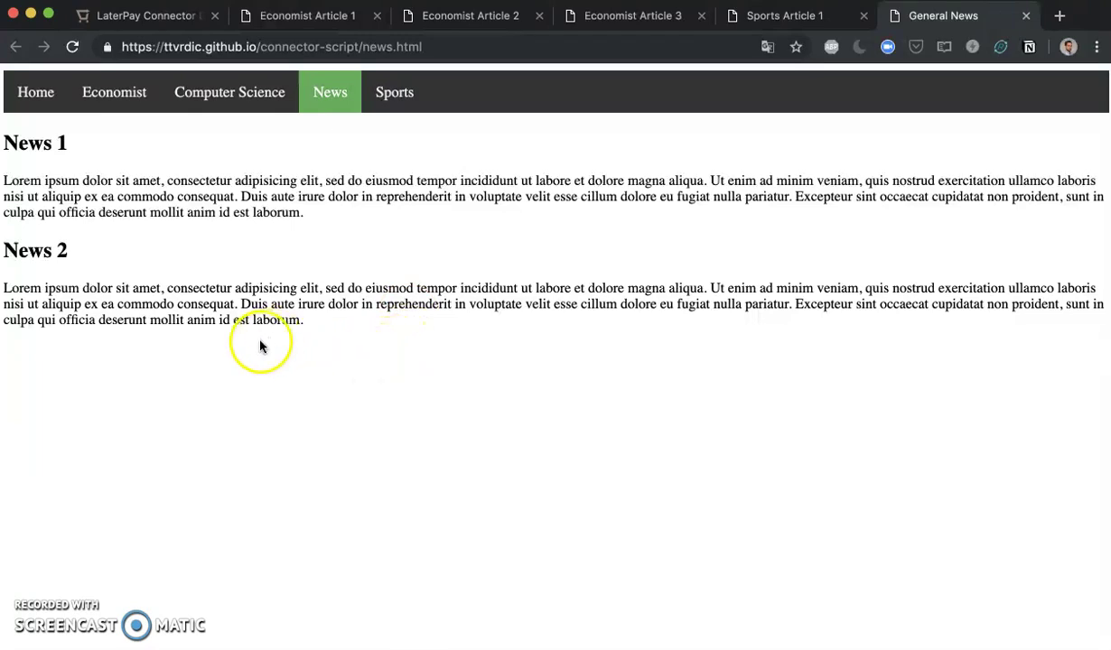
Start another time pass titled "1 day time pass" with the description "View all economist and sports articles for 1 day"
left_click(176, 18)
left_click(386, 196)
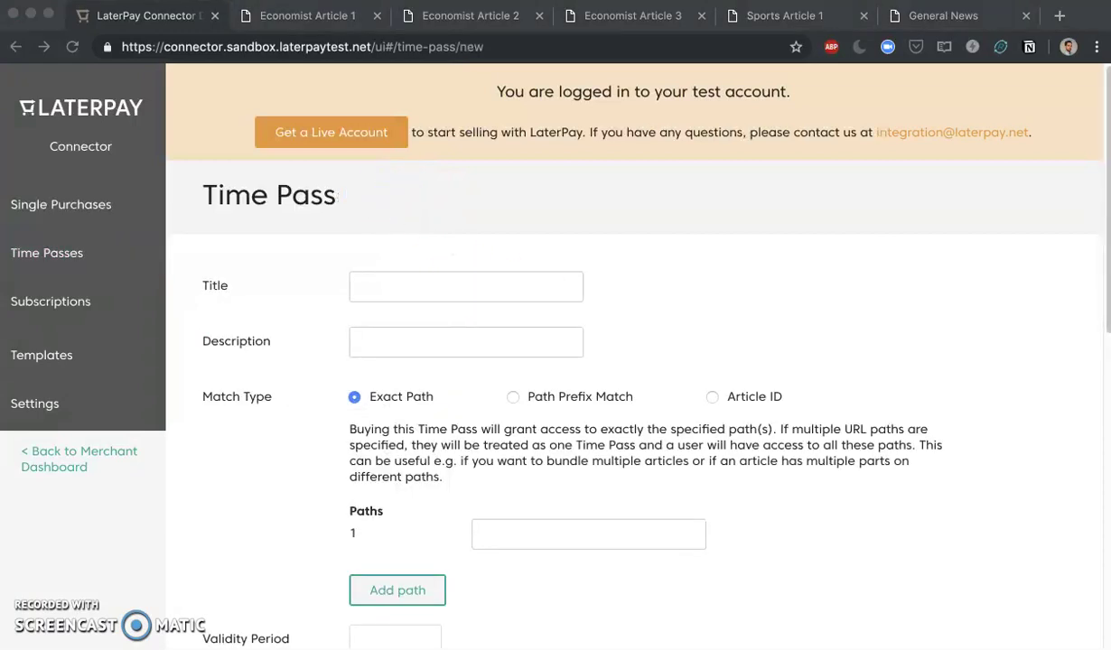
left_click(489, 285)
type("1 day time pass")
left_click(486, 345)
key("super+v")
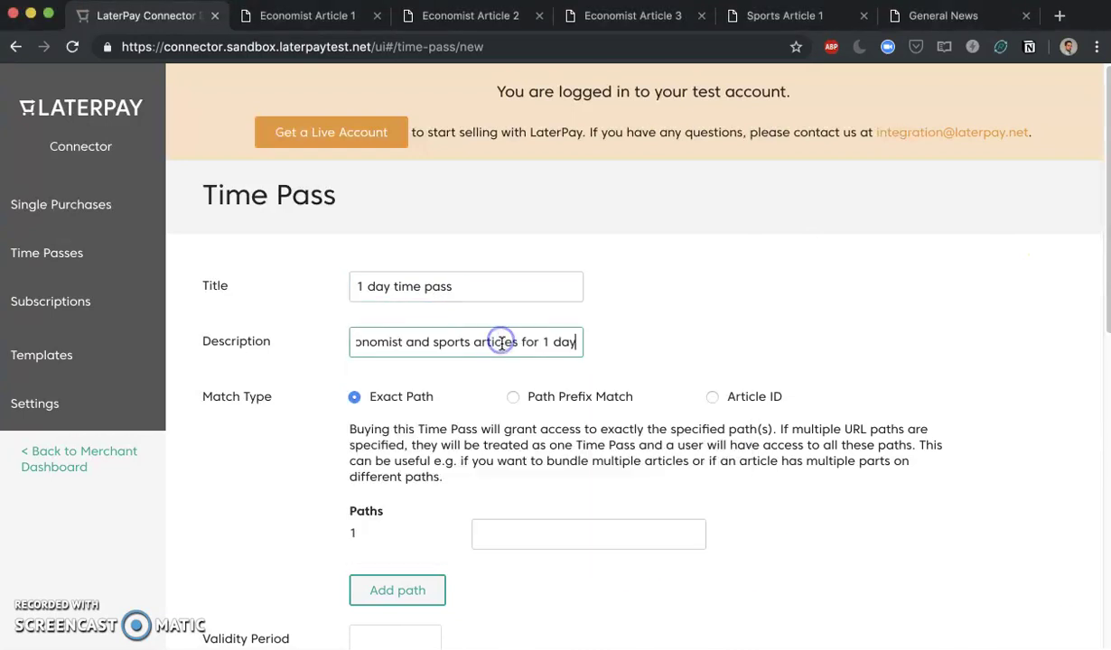
Match the 1 day time pass by Article ID using "TimePasses"
left_click(713, 398)
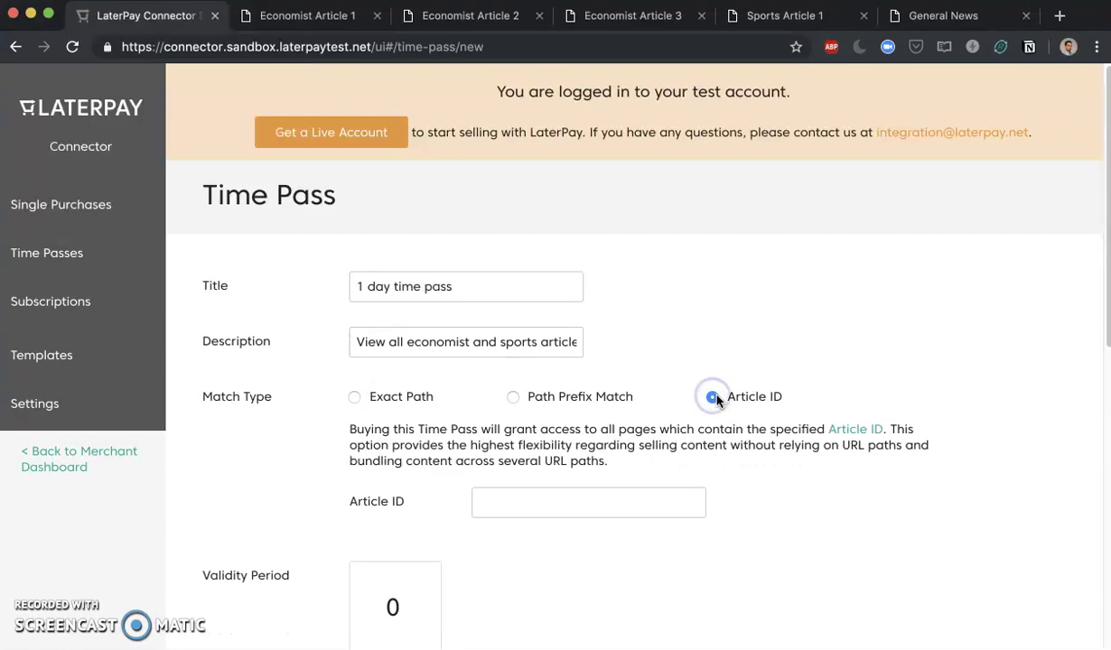
key("super+Tab")
key("super+Tab")
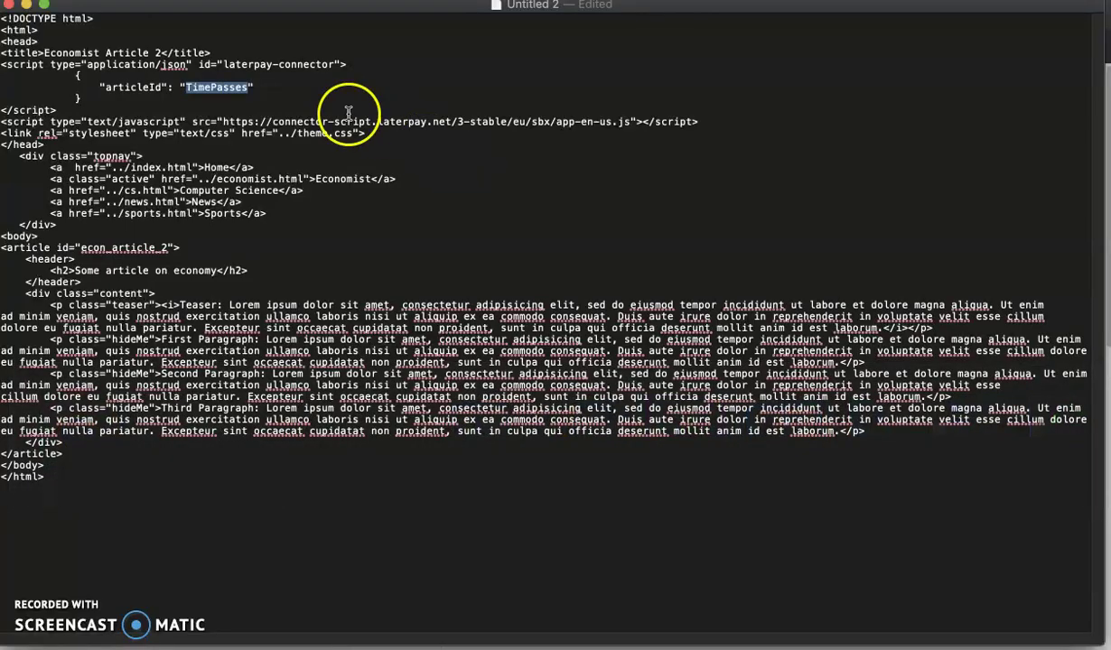
key("super+Tab")
left_click(543, 499)
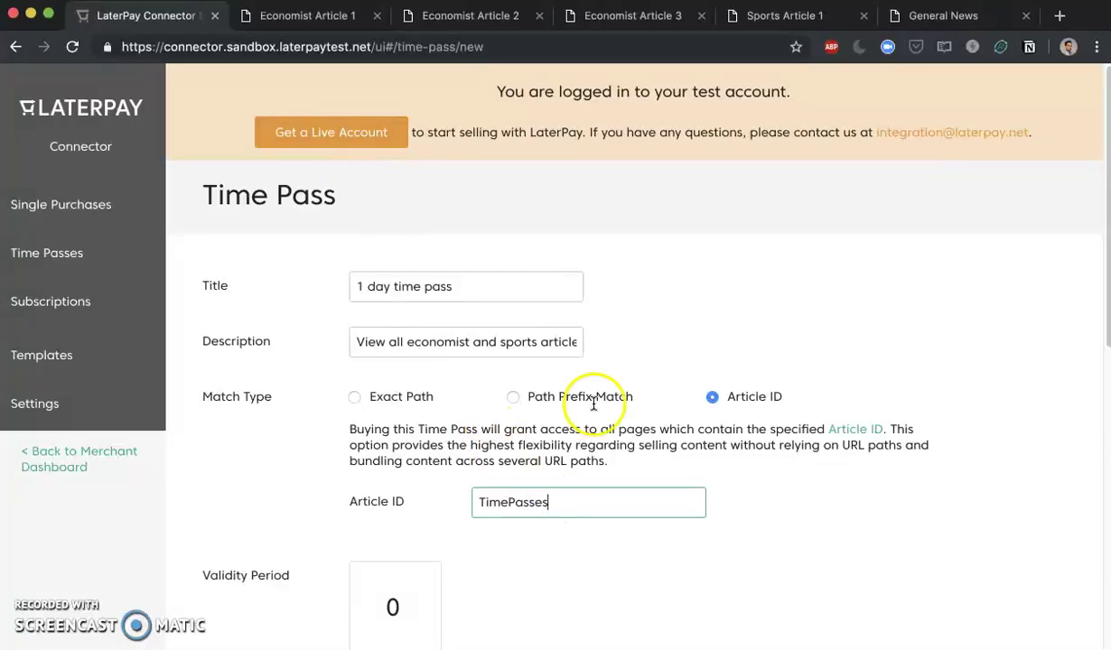
Set the validity period of the 1 day time pass to 1 day
scroll(449, 372, "down", 3)
left_click(376, 474)
type("1")
Set the price to 300 cents, choose the single_purchase_199_template and save the 1 day time pass
scroll(490, 542, "down", 4)
left_click(463, 560)
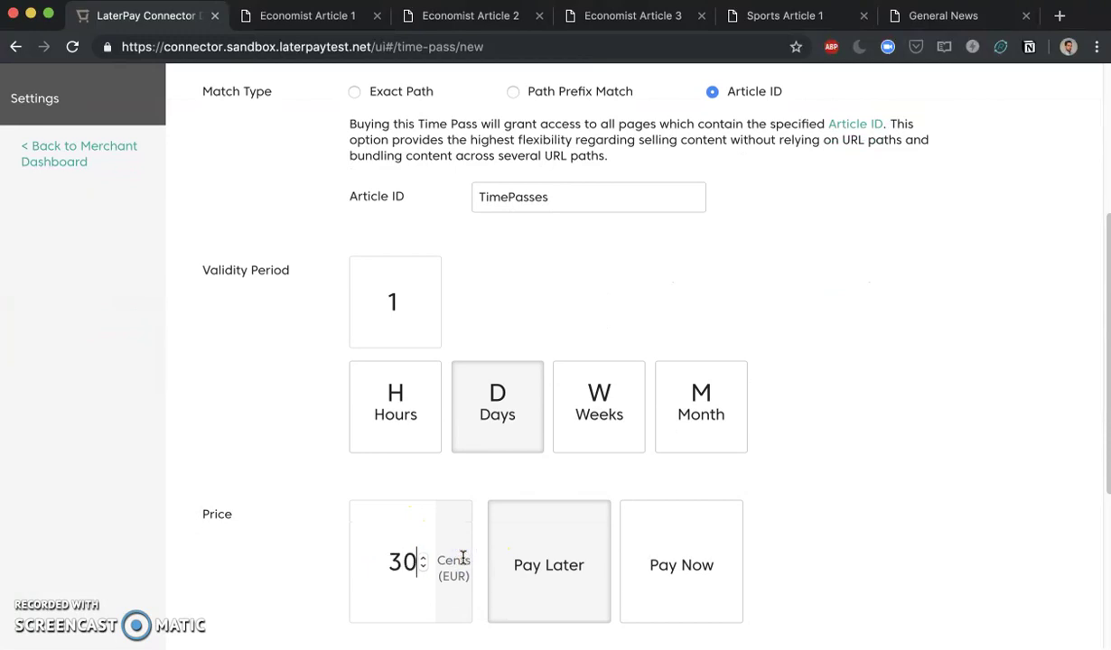
scroll(515, 510, "down", 7)
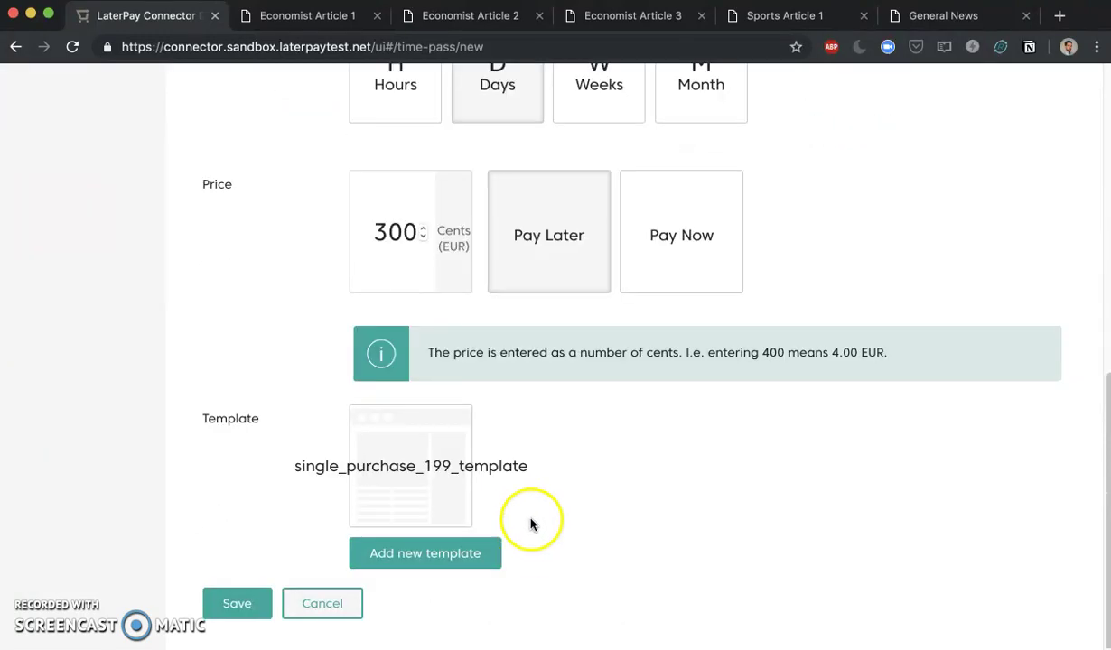
left_click(397, 430)
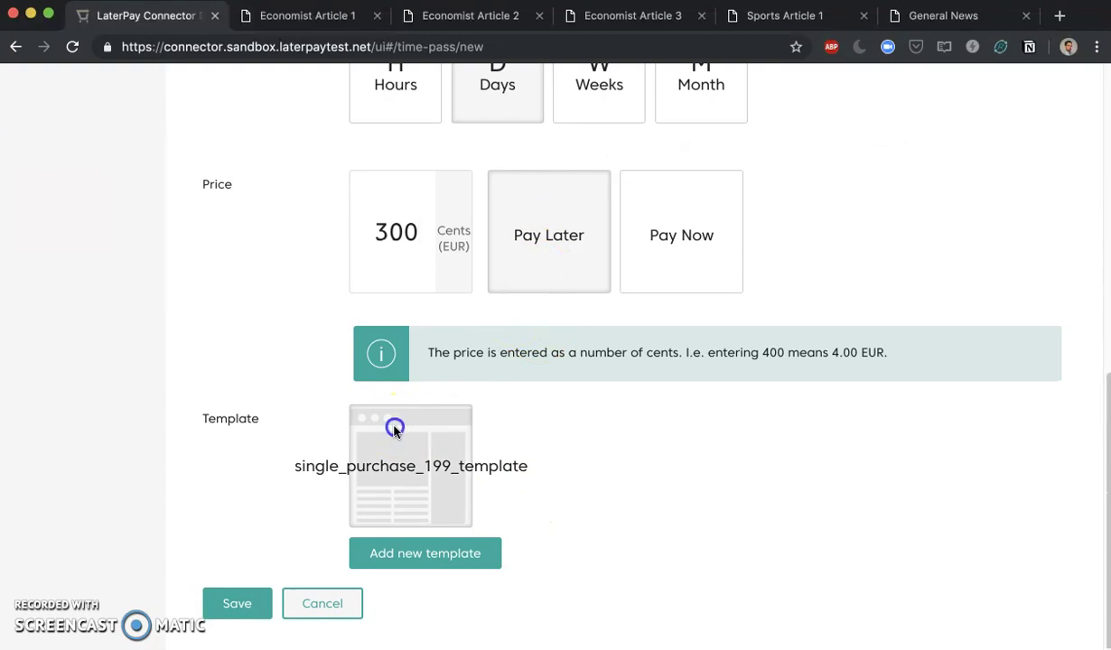
left_click(240, 604)
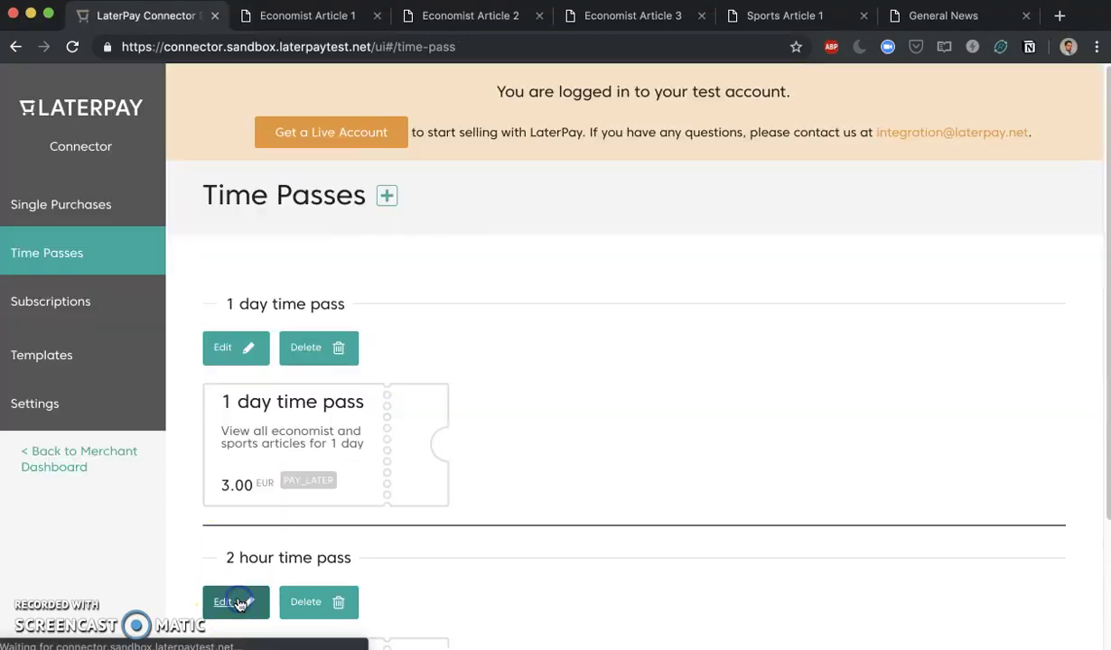
Reload Economist Article 1 and check the Economist, Sports and General News pages for both time pass offers
left_click(333, 15)
key("super+r")
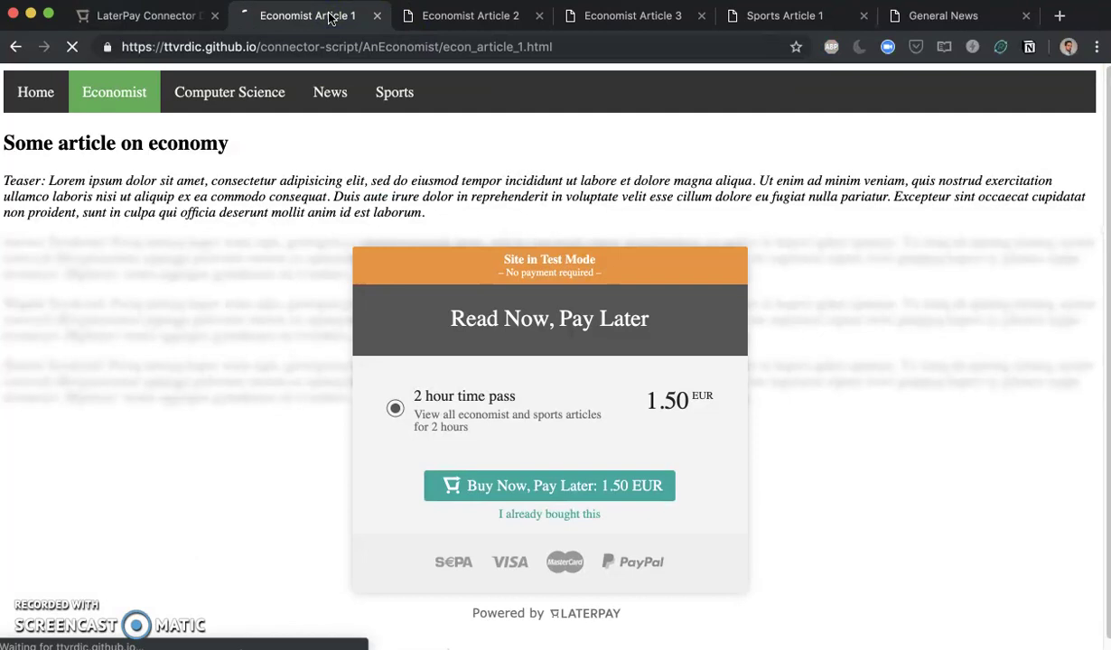
left_click(451, 25)
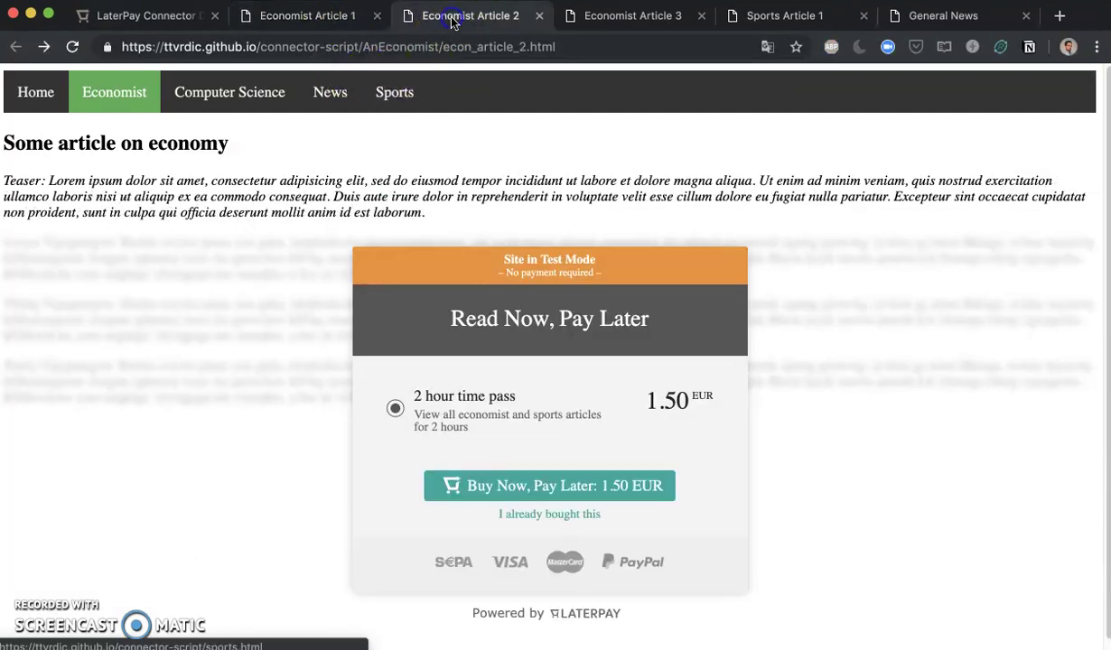
left_click(659, 29)
left_click(761, 18)
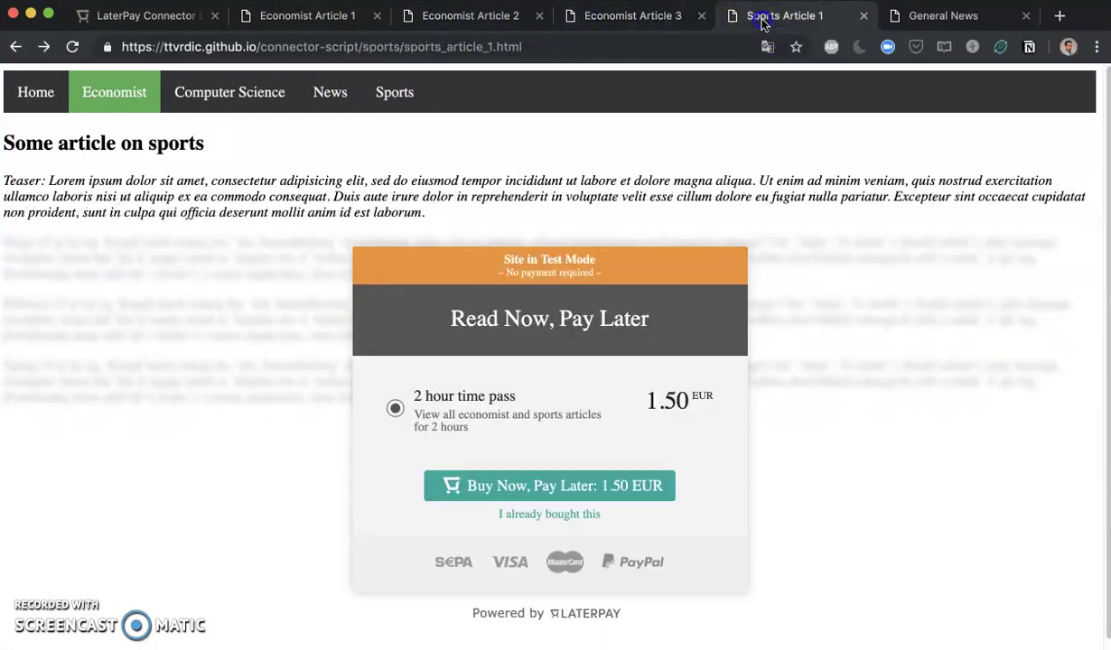
left_click(922, 16)
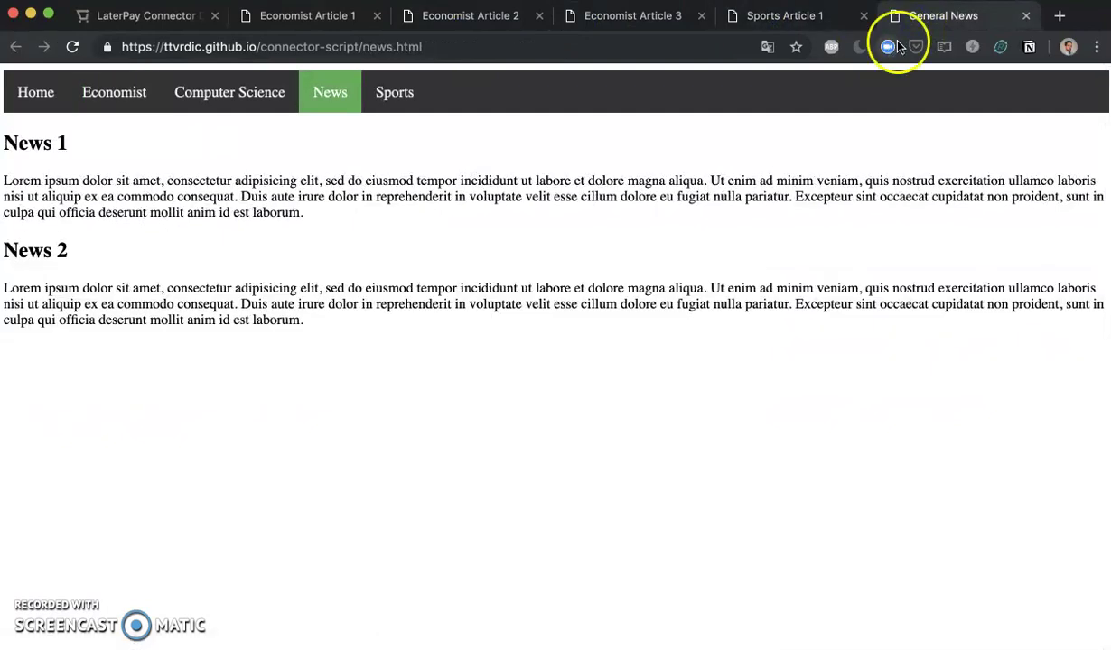
left_click(291, 18)
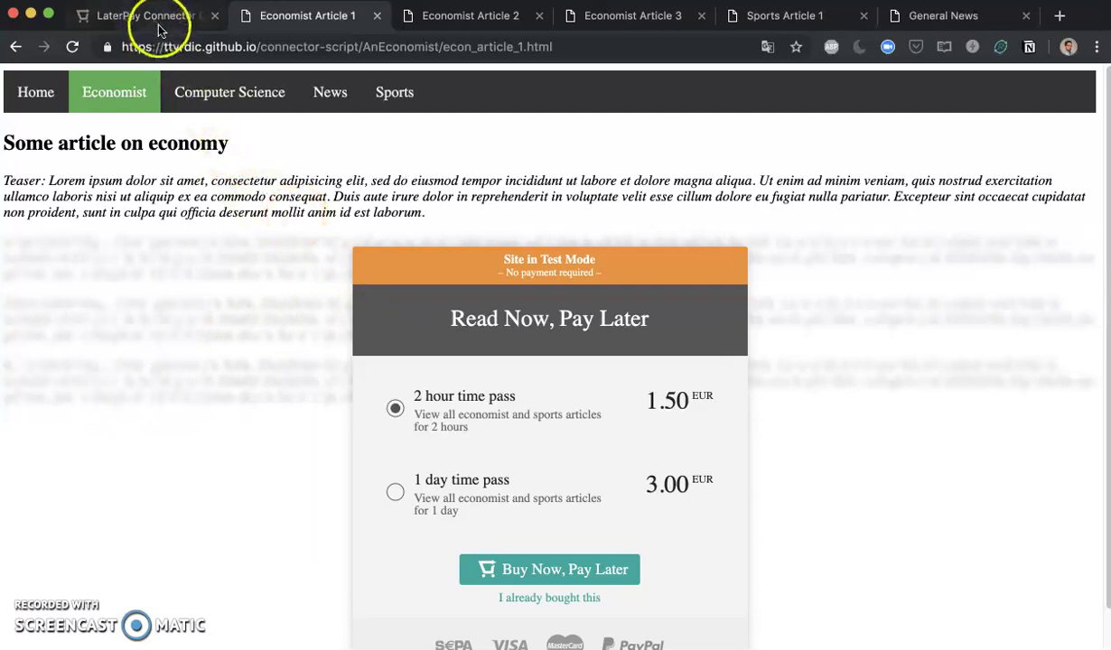
Switch to the text editor and examine the articleId script block and the connector script line in Economist Article 2's HTML
key("super+Tab")
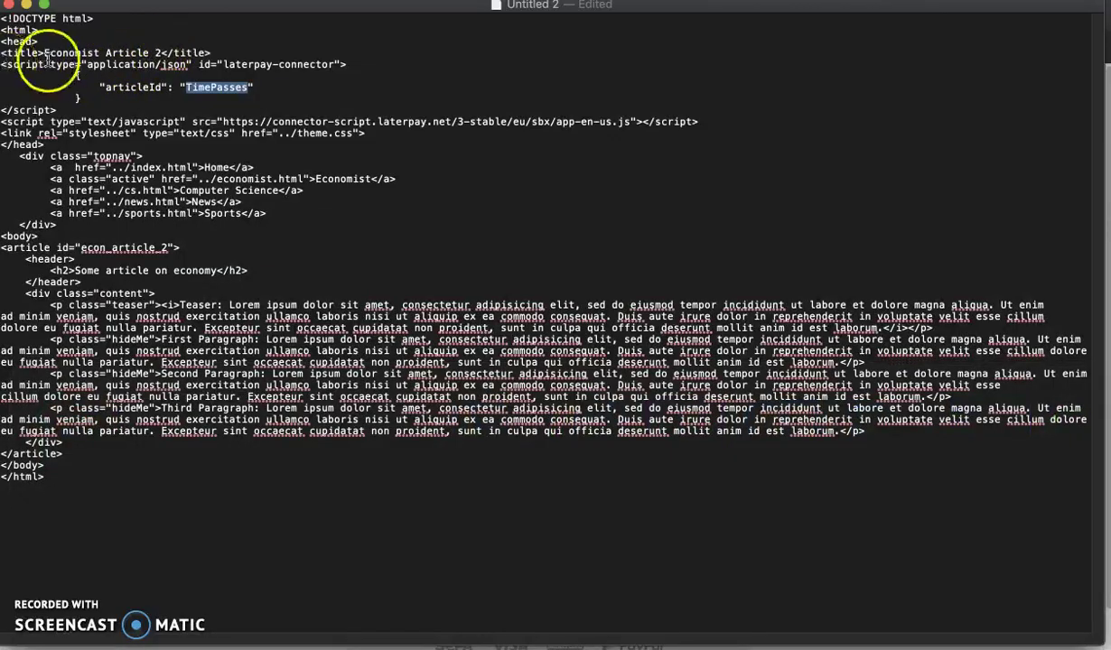
left_click_drag(56, 110, 0, 63)
left_click_drag(713, 121, 49, 122)
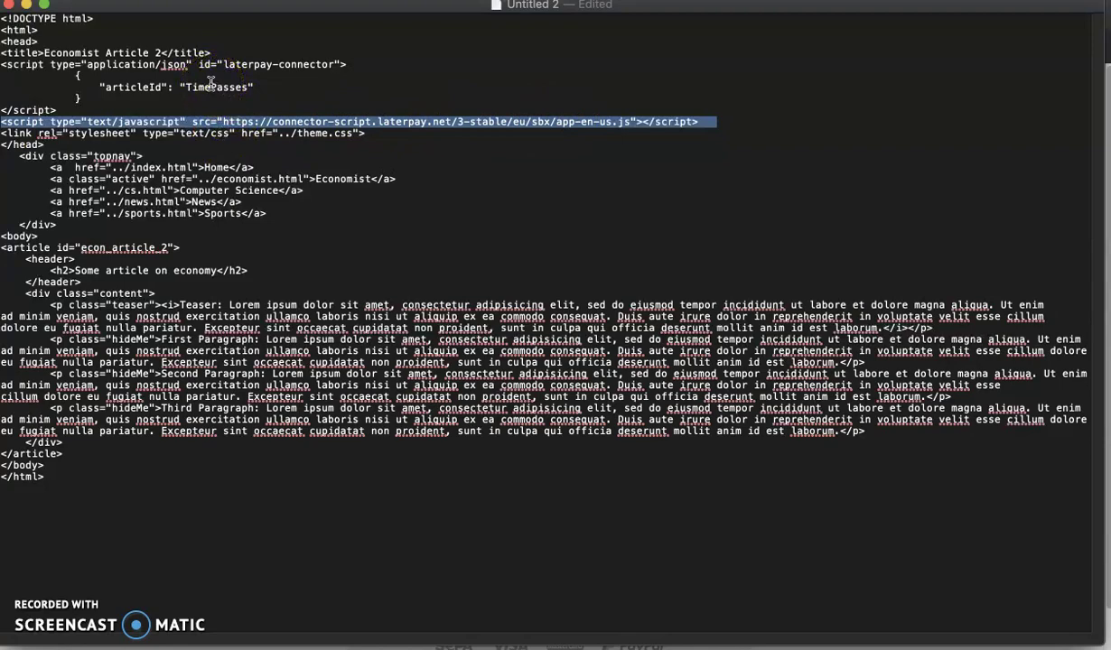
Return to LaterPay Connector in the browser and review the 1 day and 2 hour time passes in the list
key("super+Tab")
left_click(144, 15)
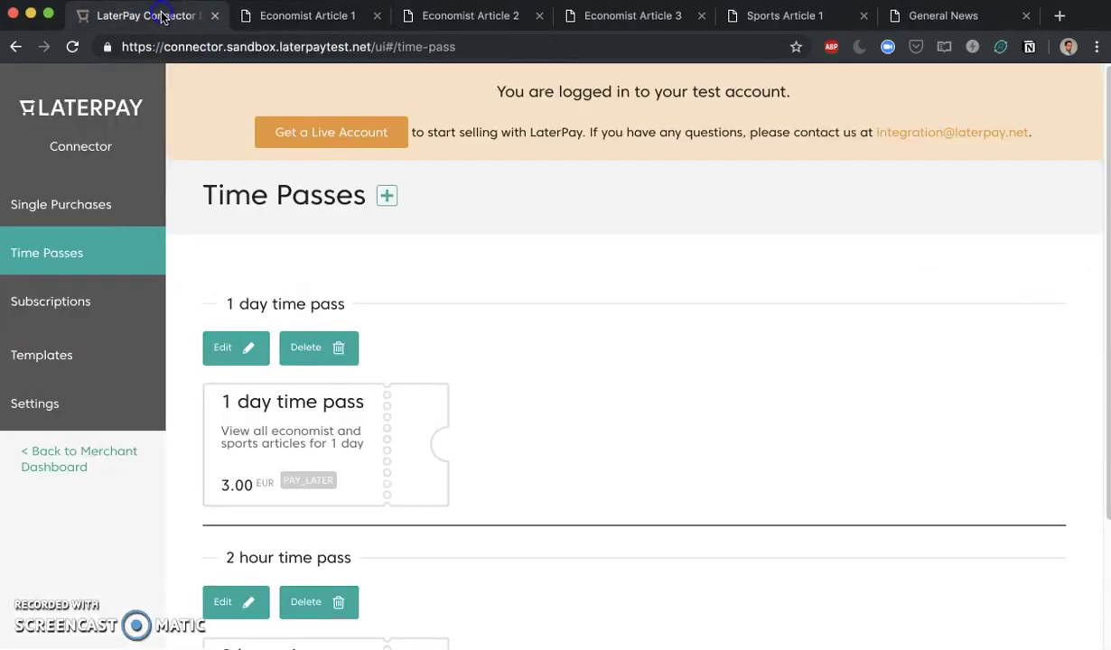
scroll(405, 340, "down", 3)
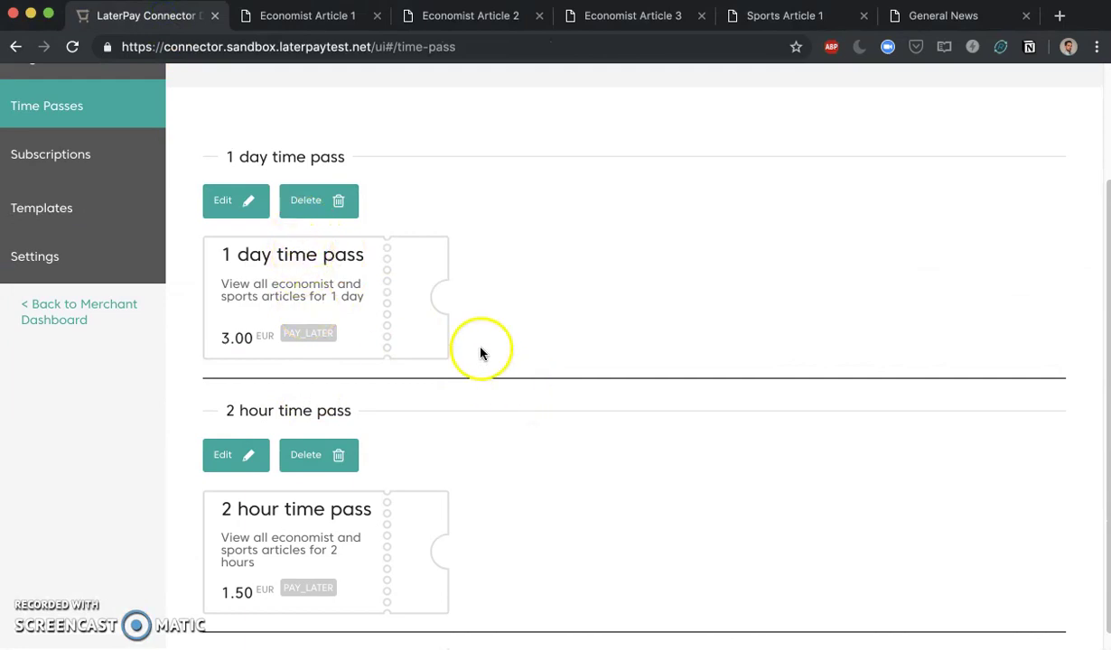
scroll(424, 424, "down", 1)
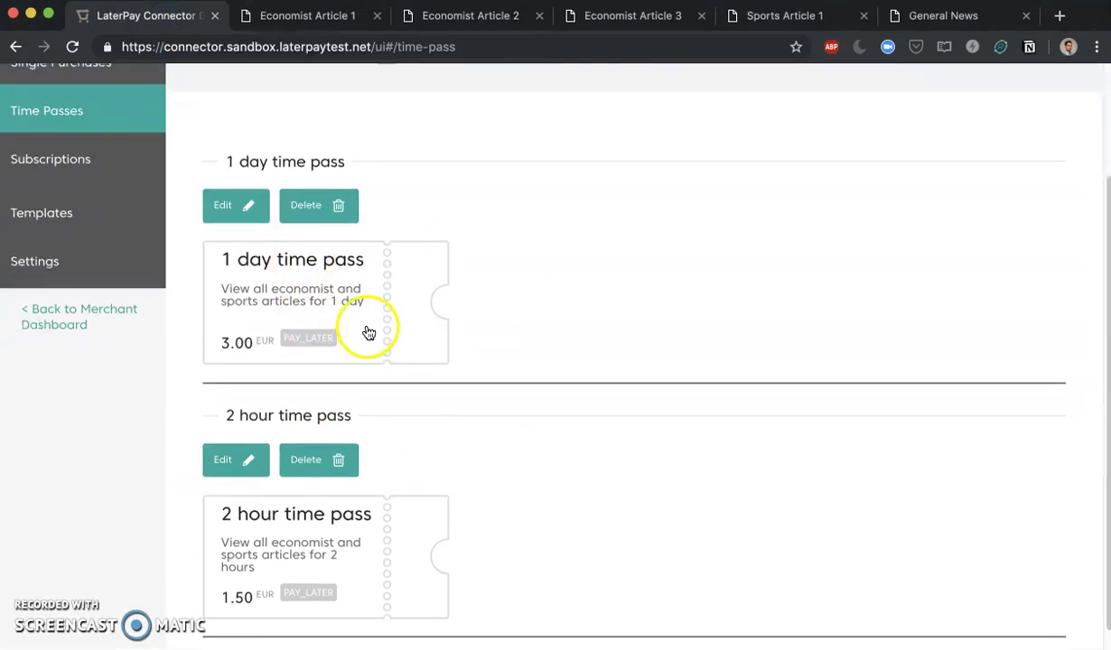